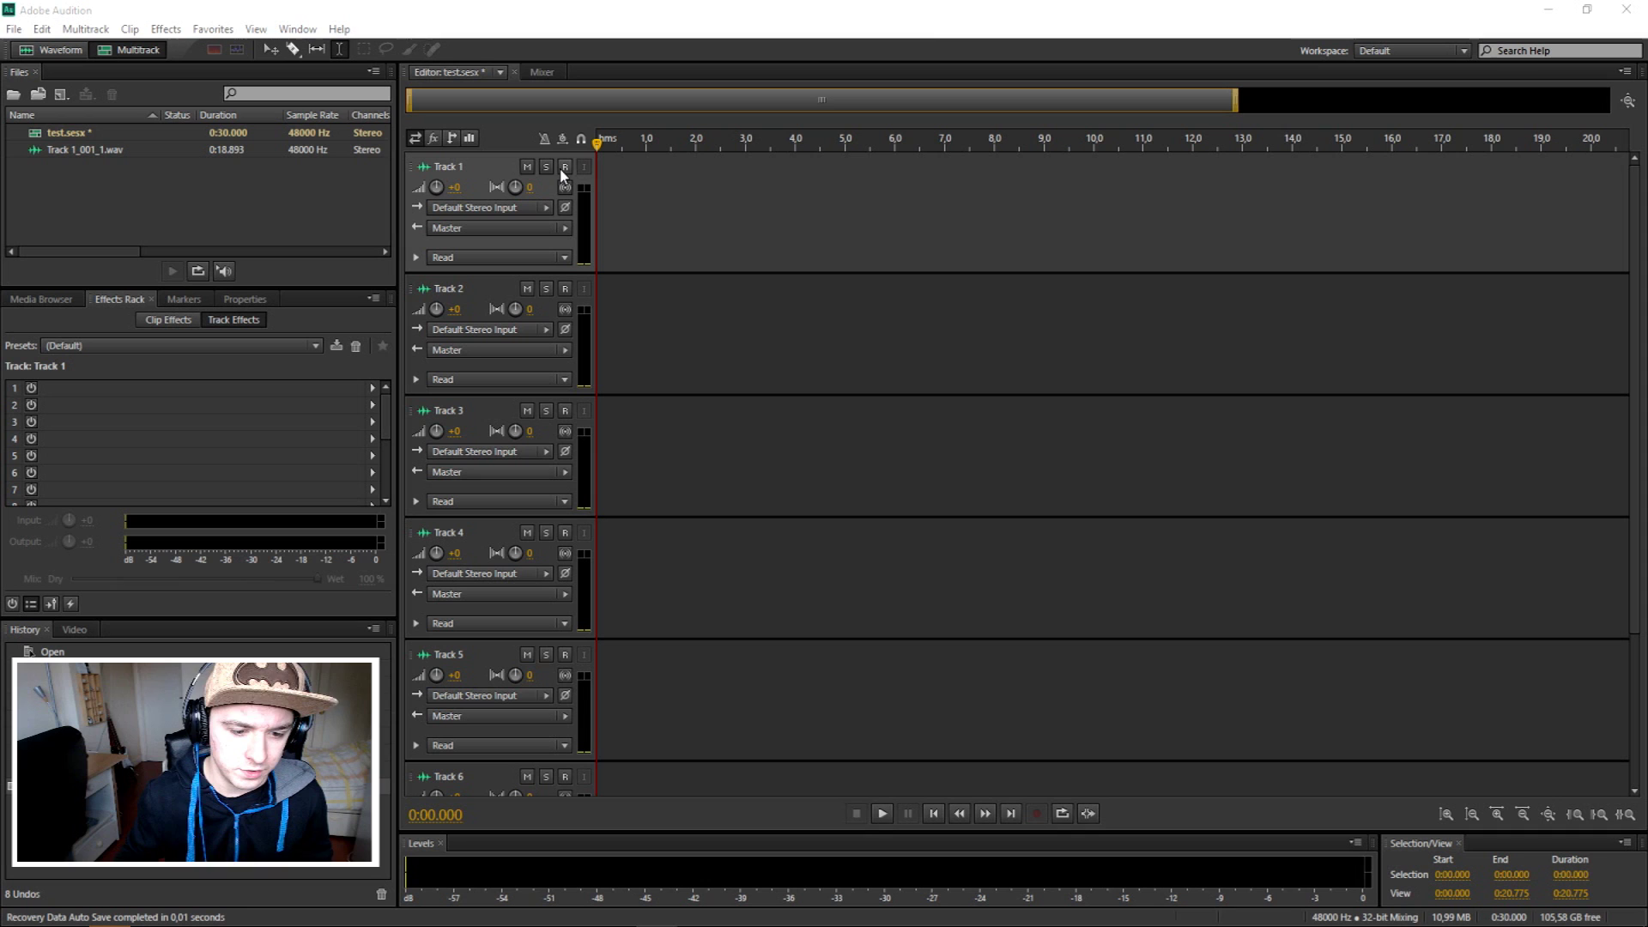
Record a voice take on Track 1 and trim the clip to end near 8.4 seconds.
click(556, 253)
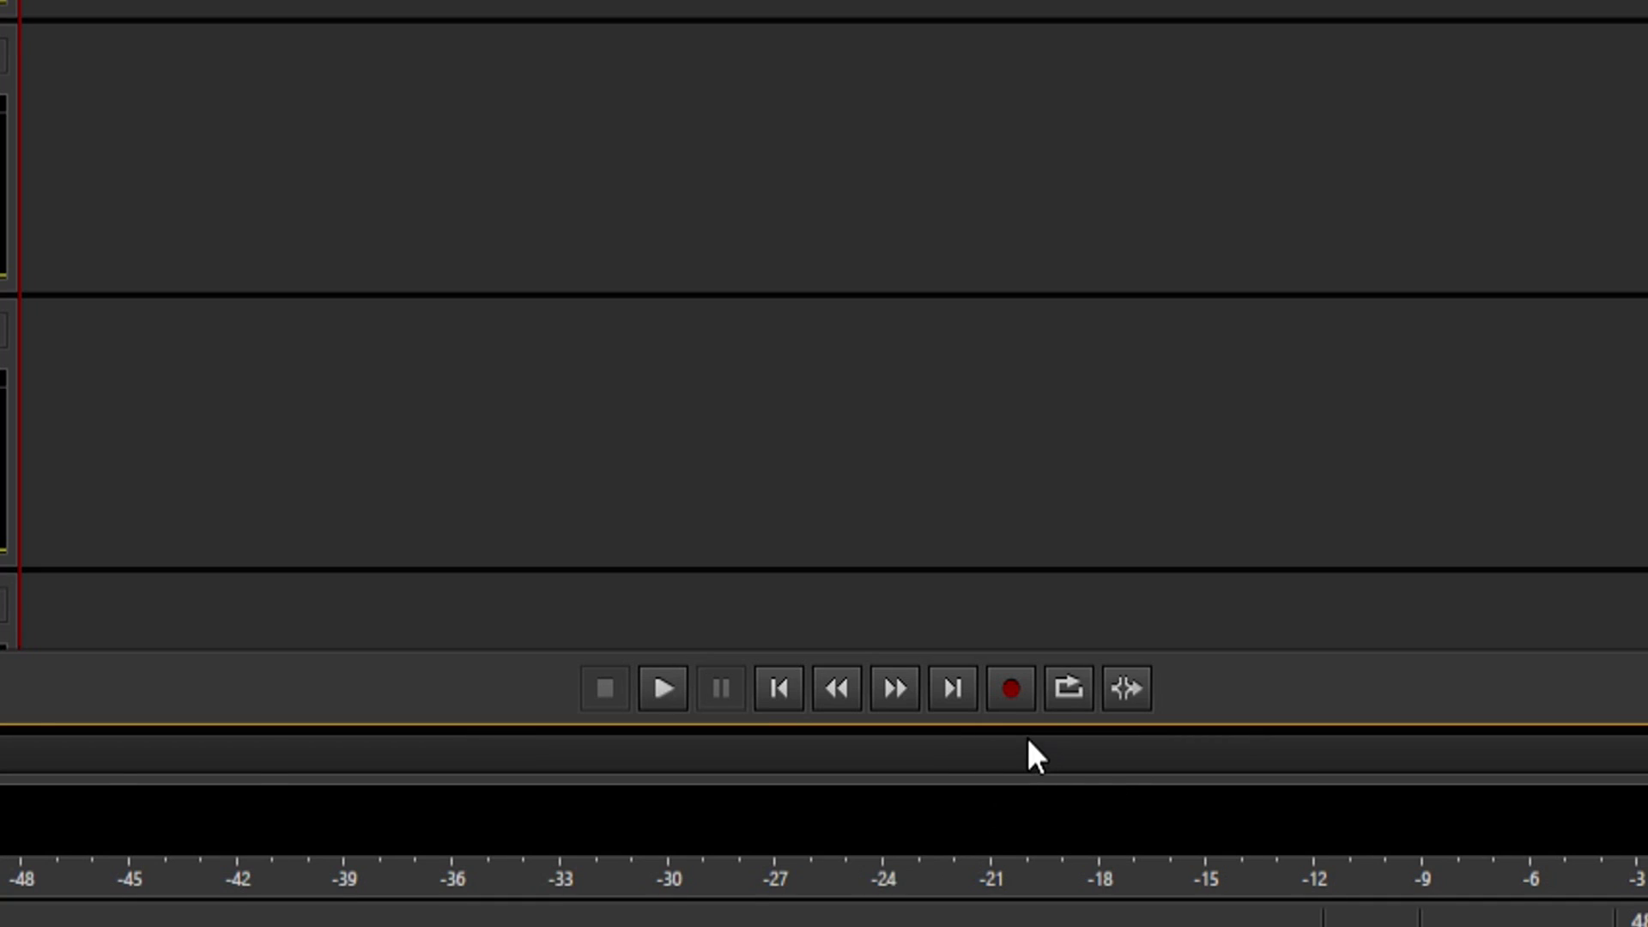
click(1035, 812)
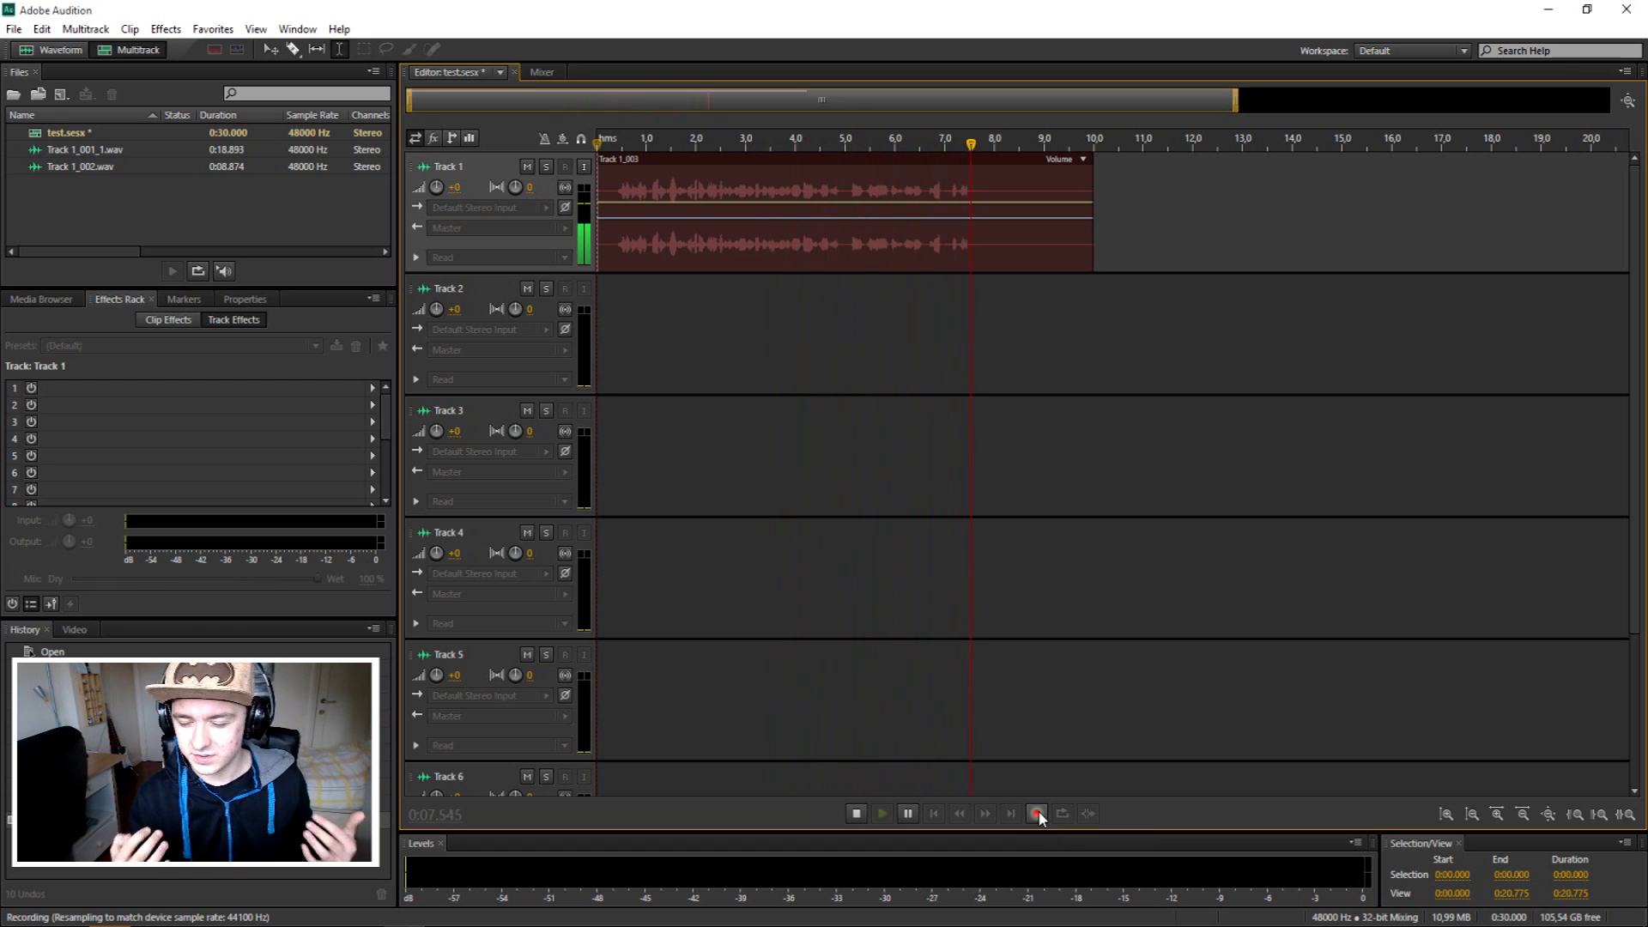
key(space)
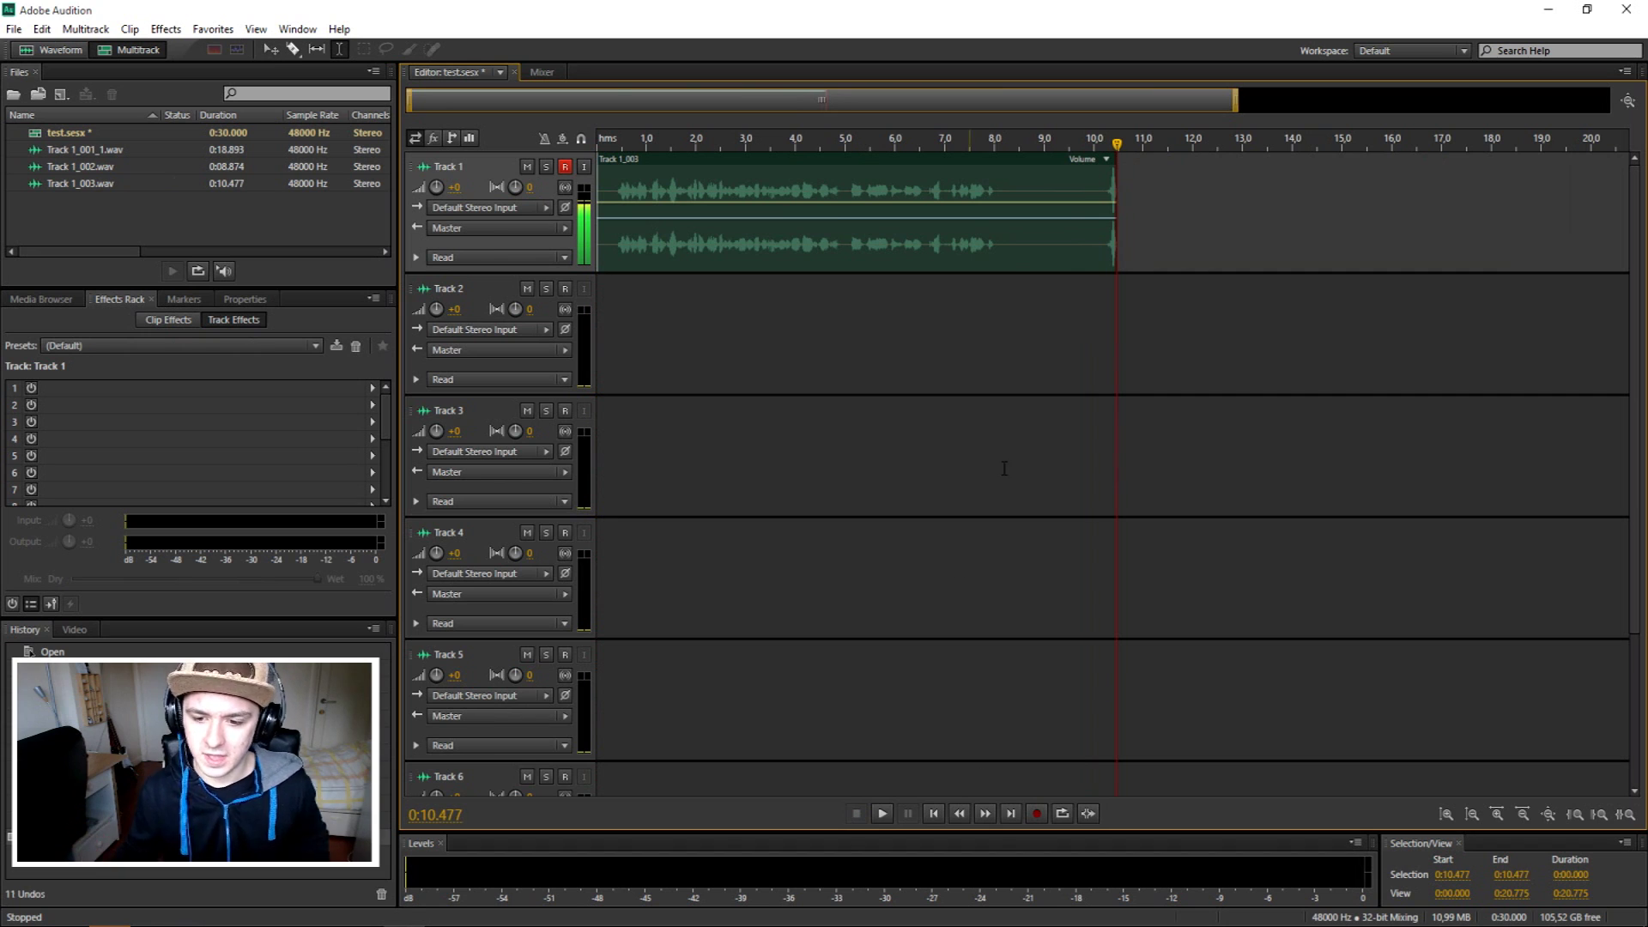
drag(1113, 172, 1015, 172)
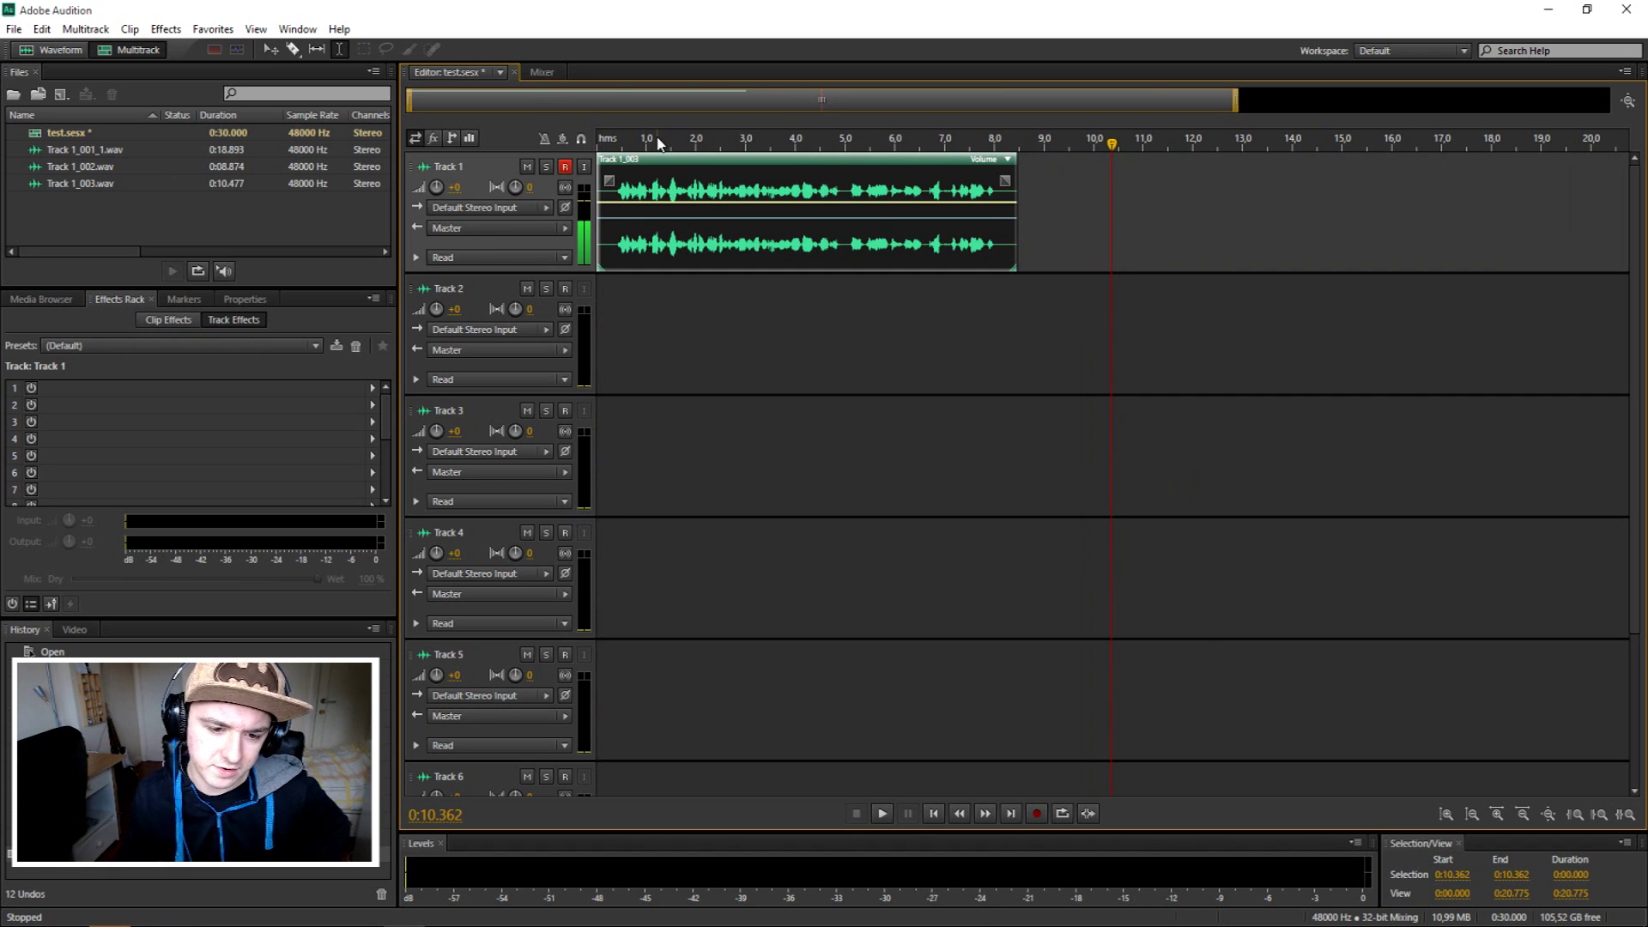
key(Home)
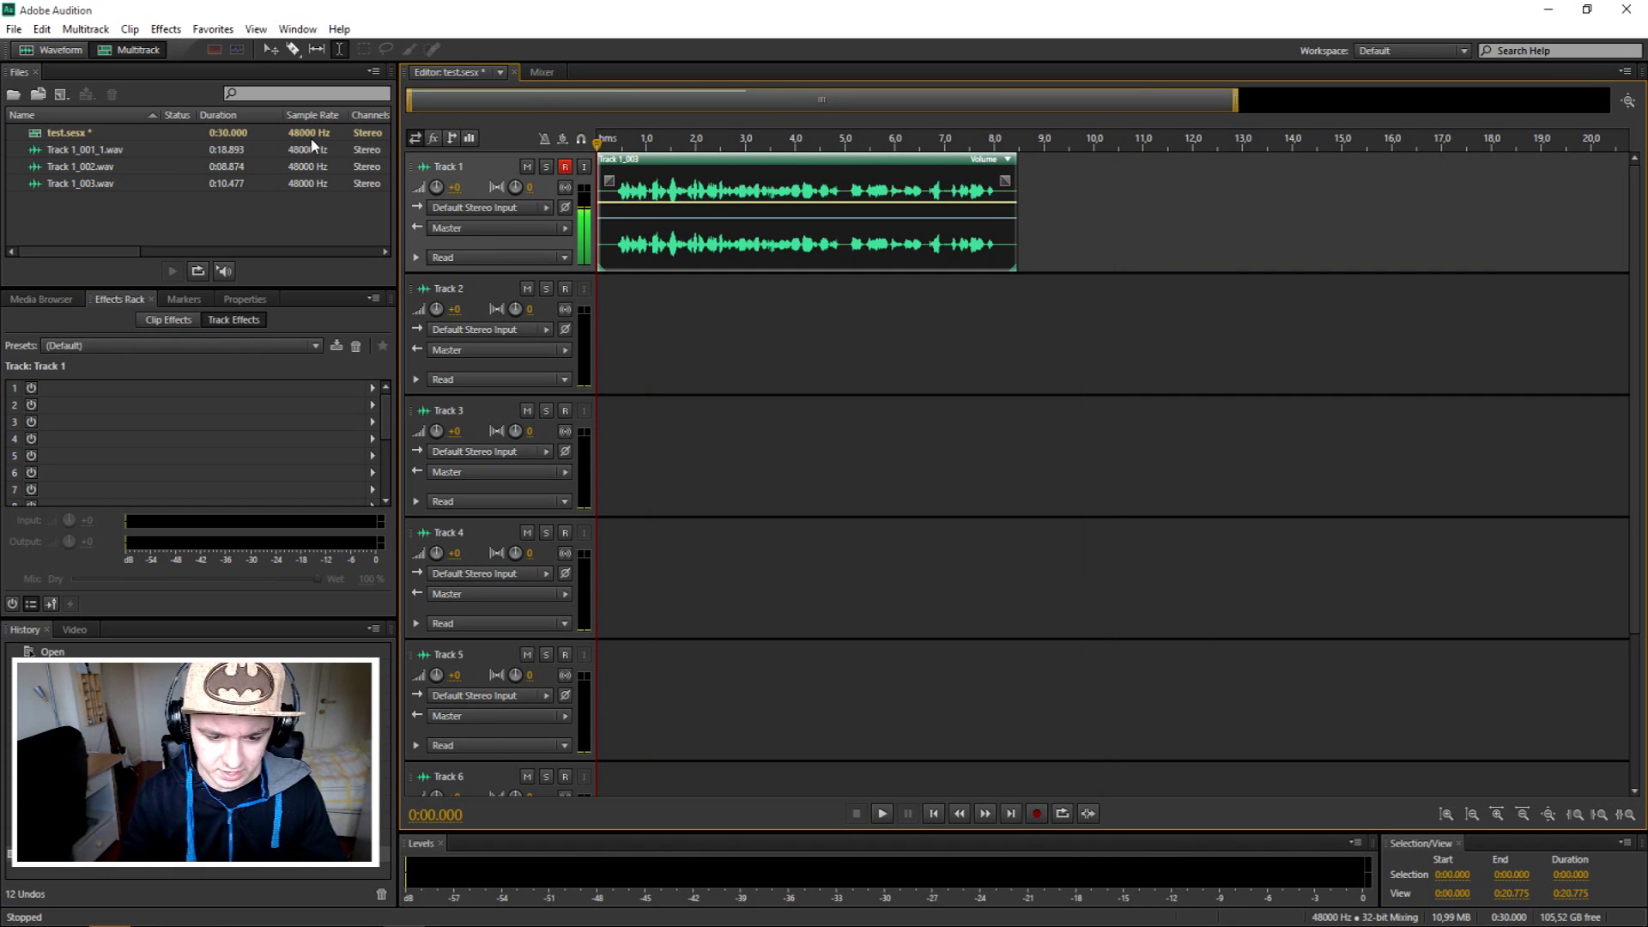
key(space)
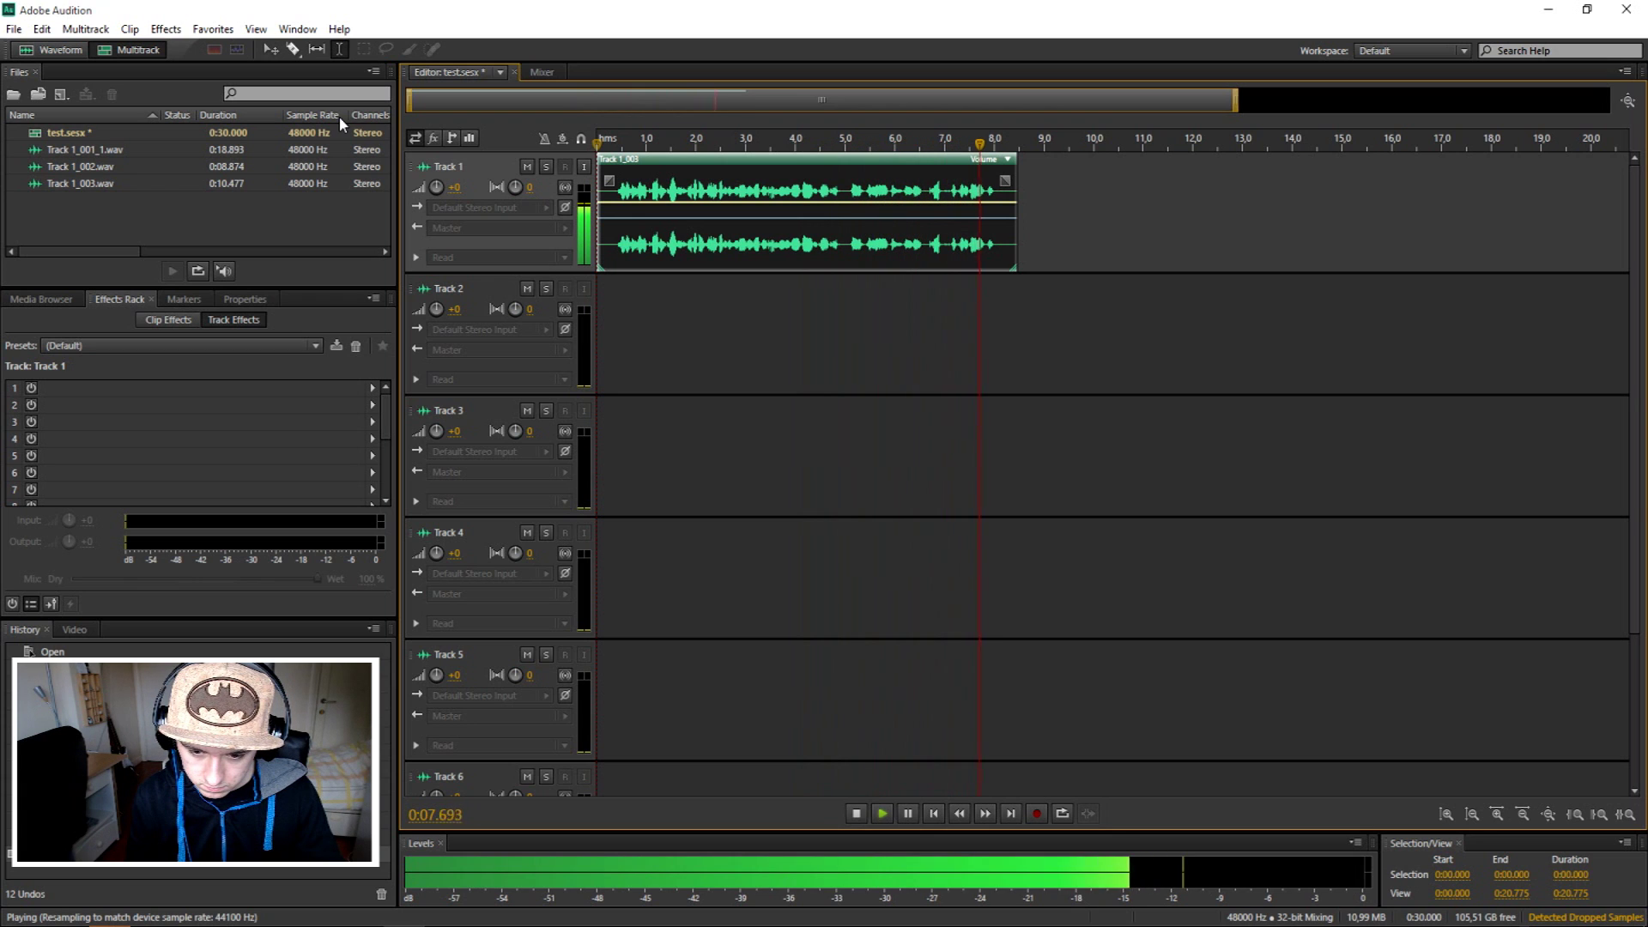
key(space)
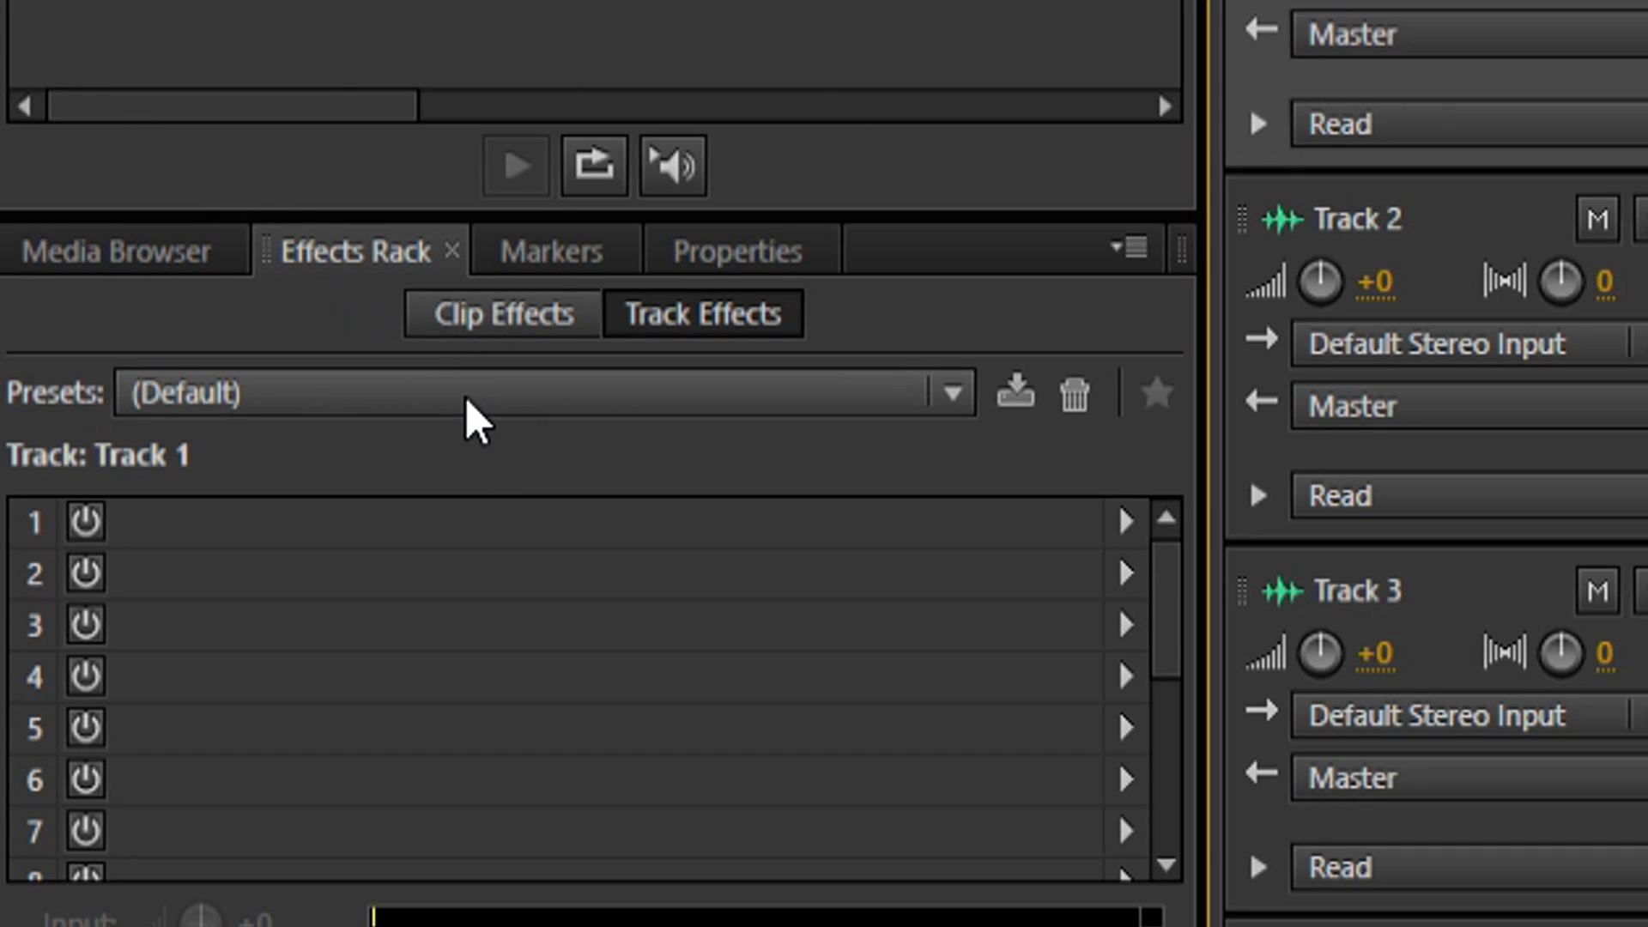
Insert Delay and Echo > Analog Delay into Track 1's first track-effect slot.
click(117, 259)
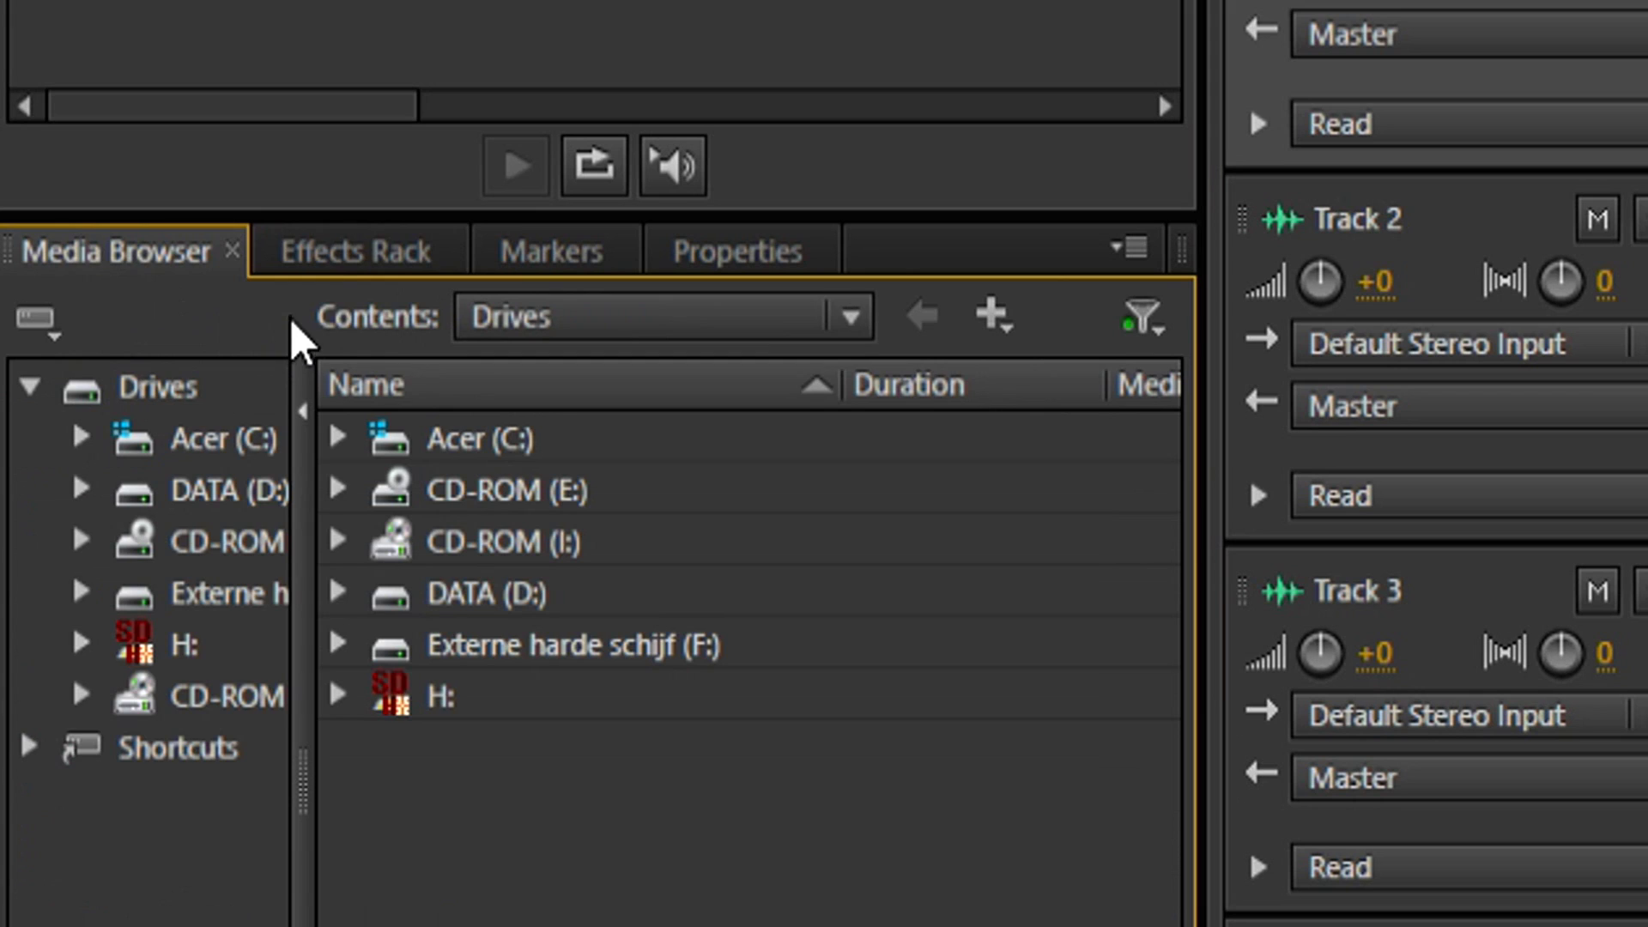
click(340, 258)
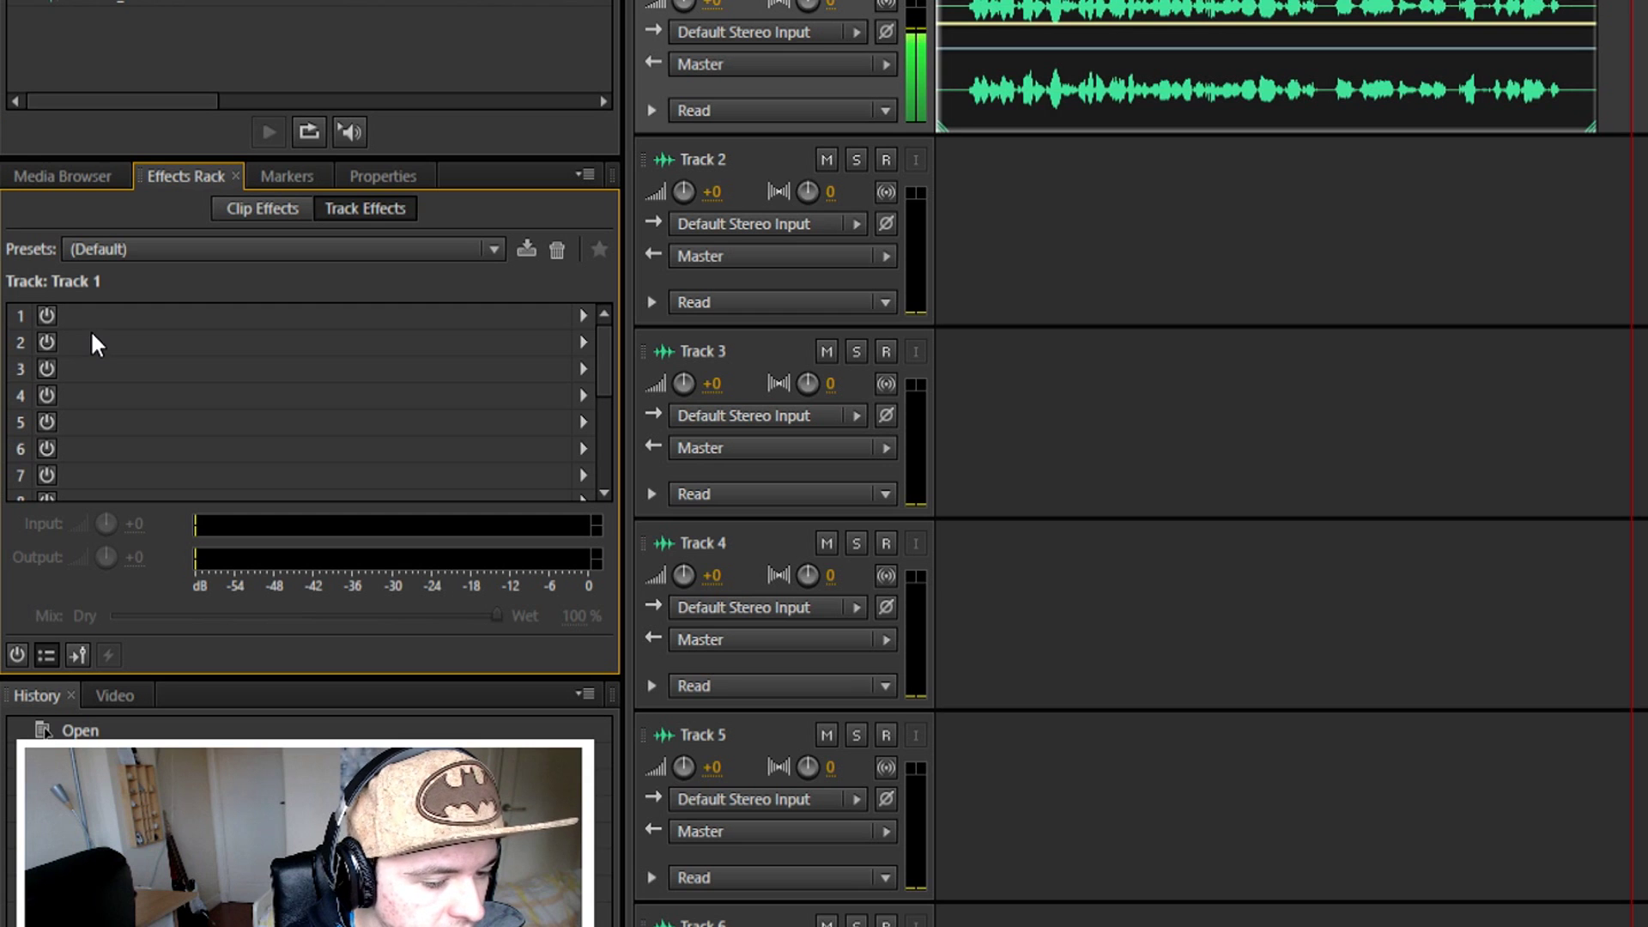
click(106, 311)
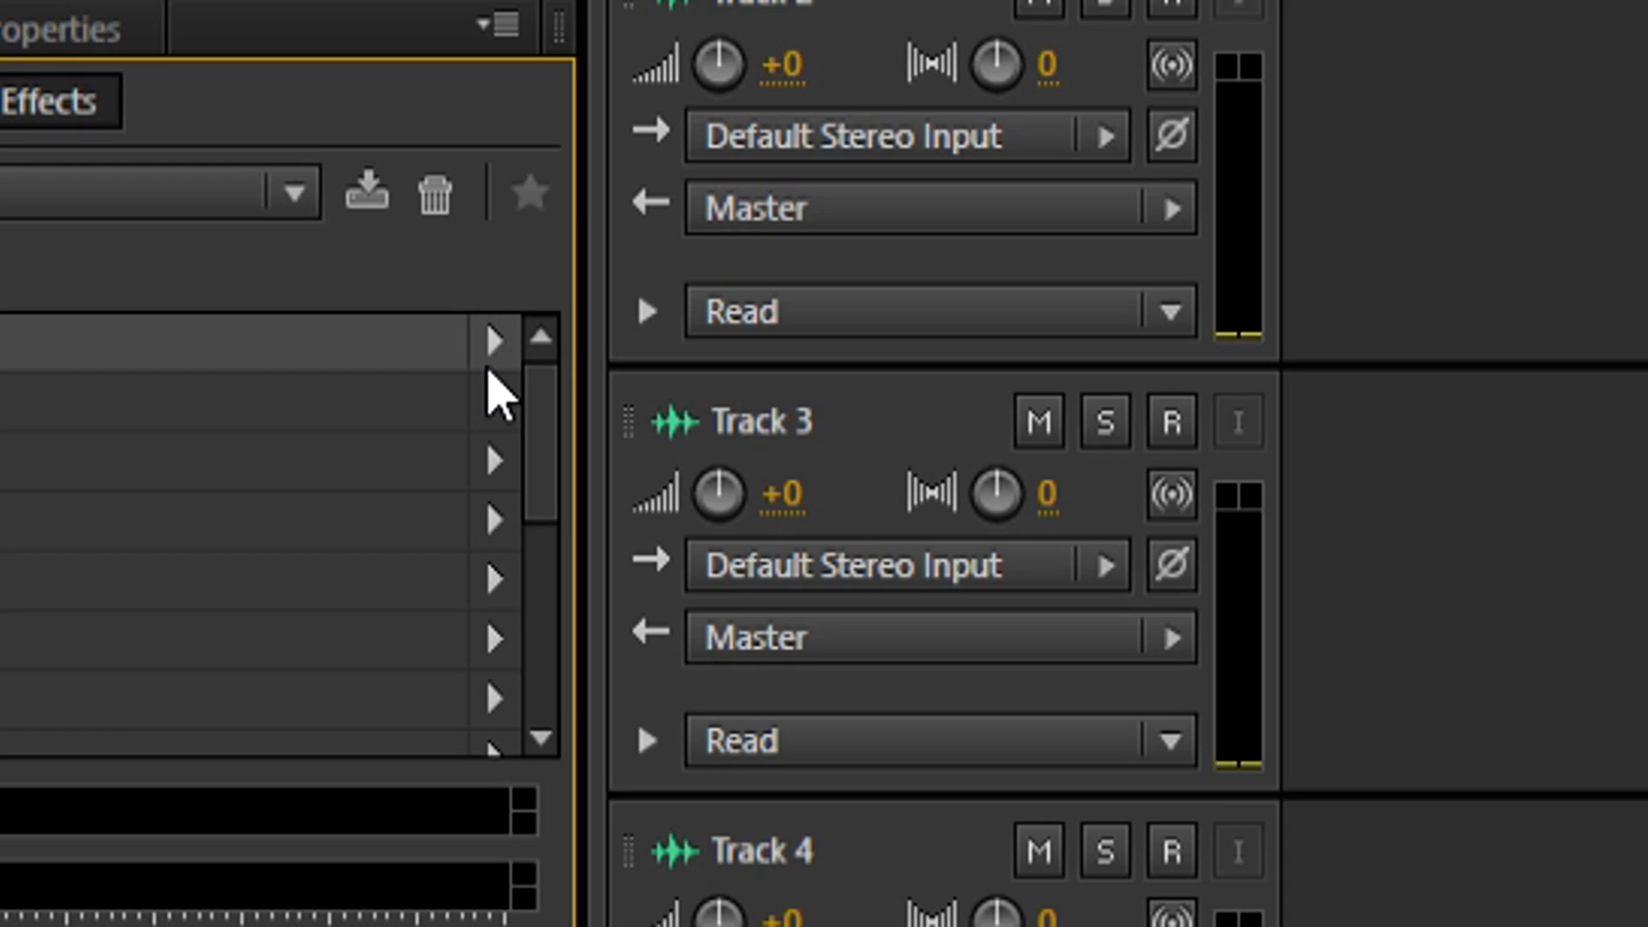
click(489, 366)
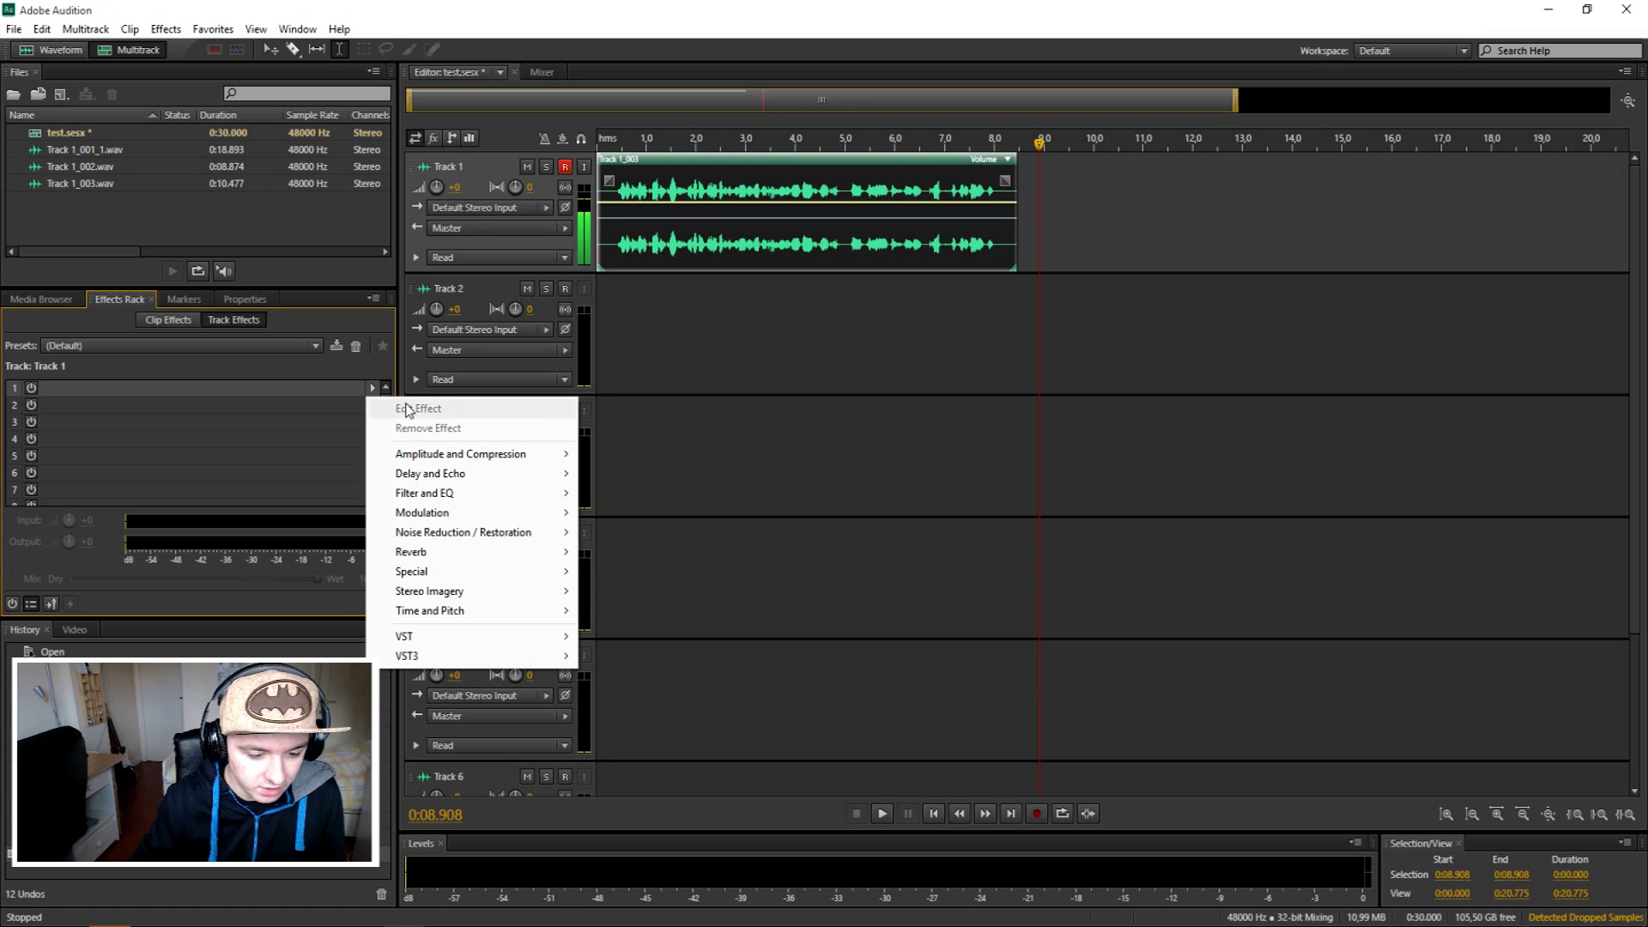
mouse_move(783, 456)
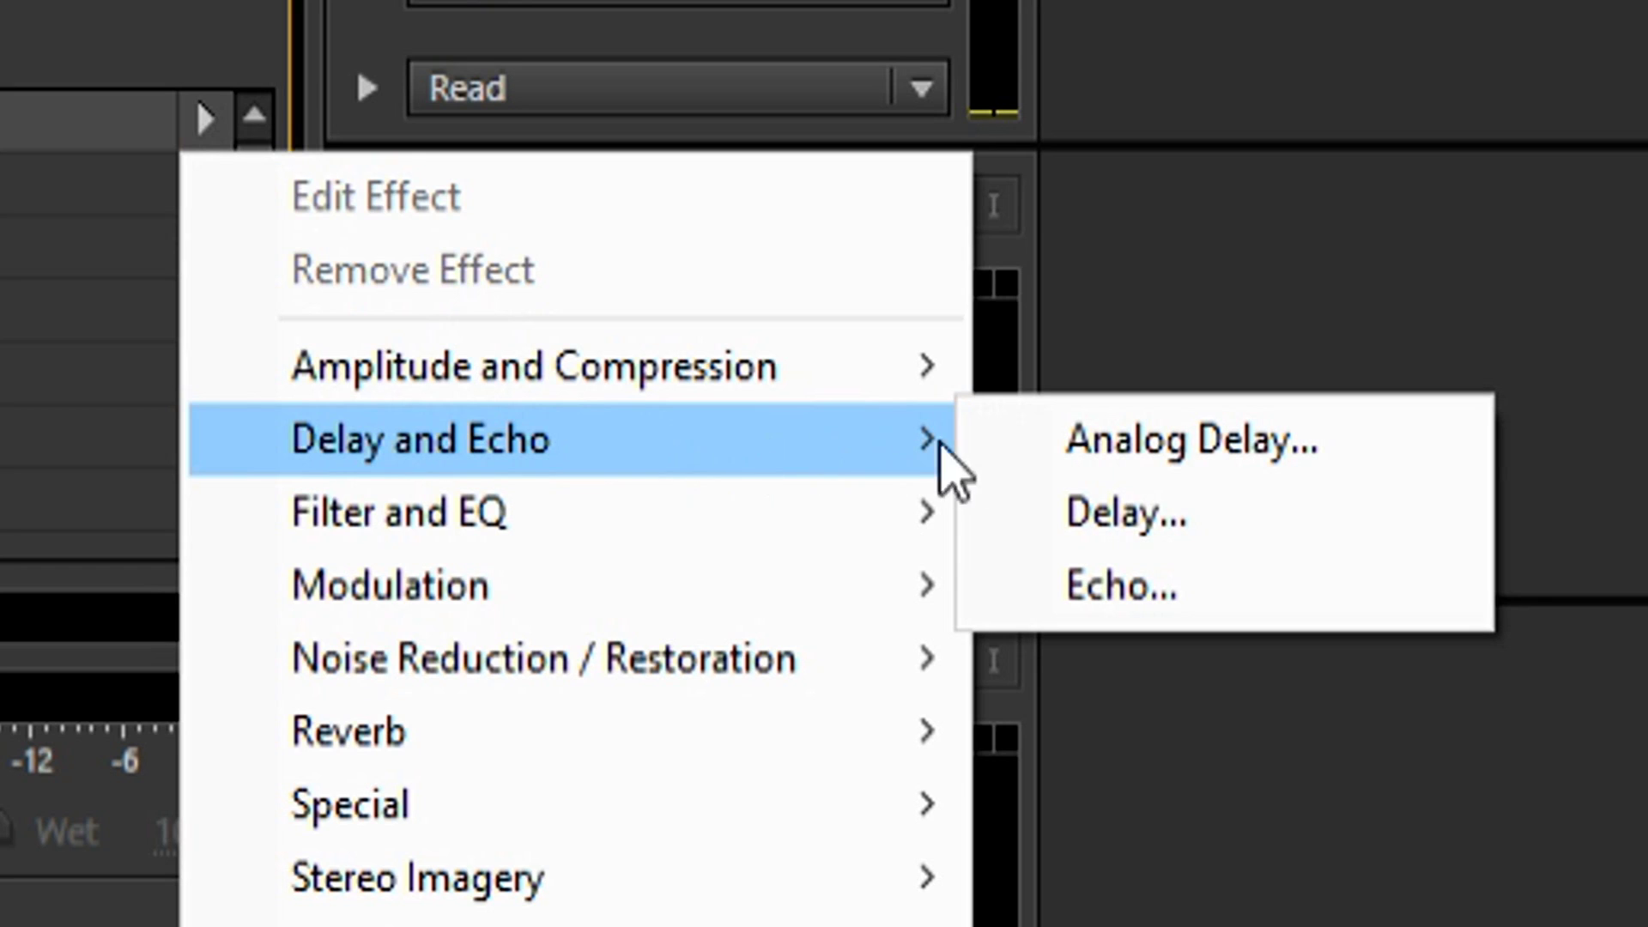
click(1172, 440)
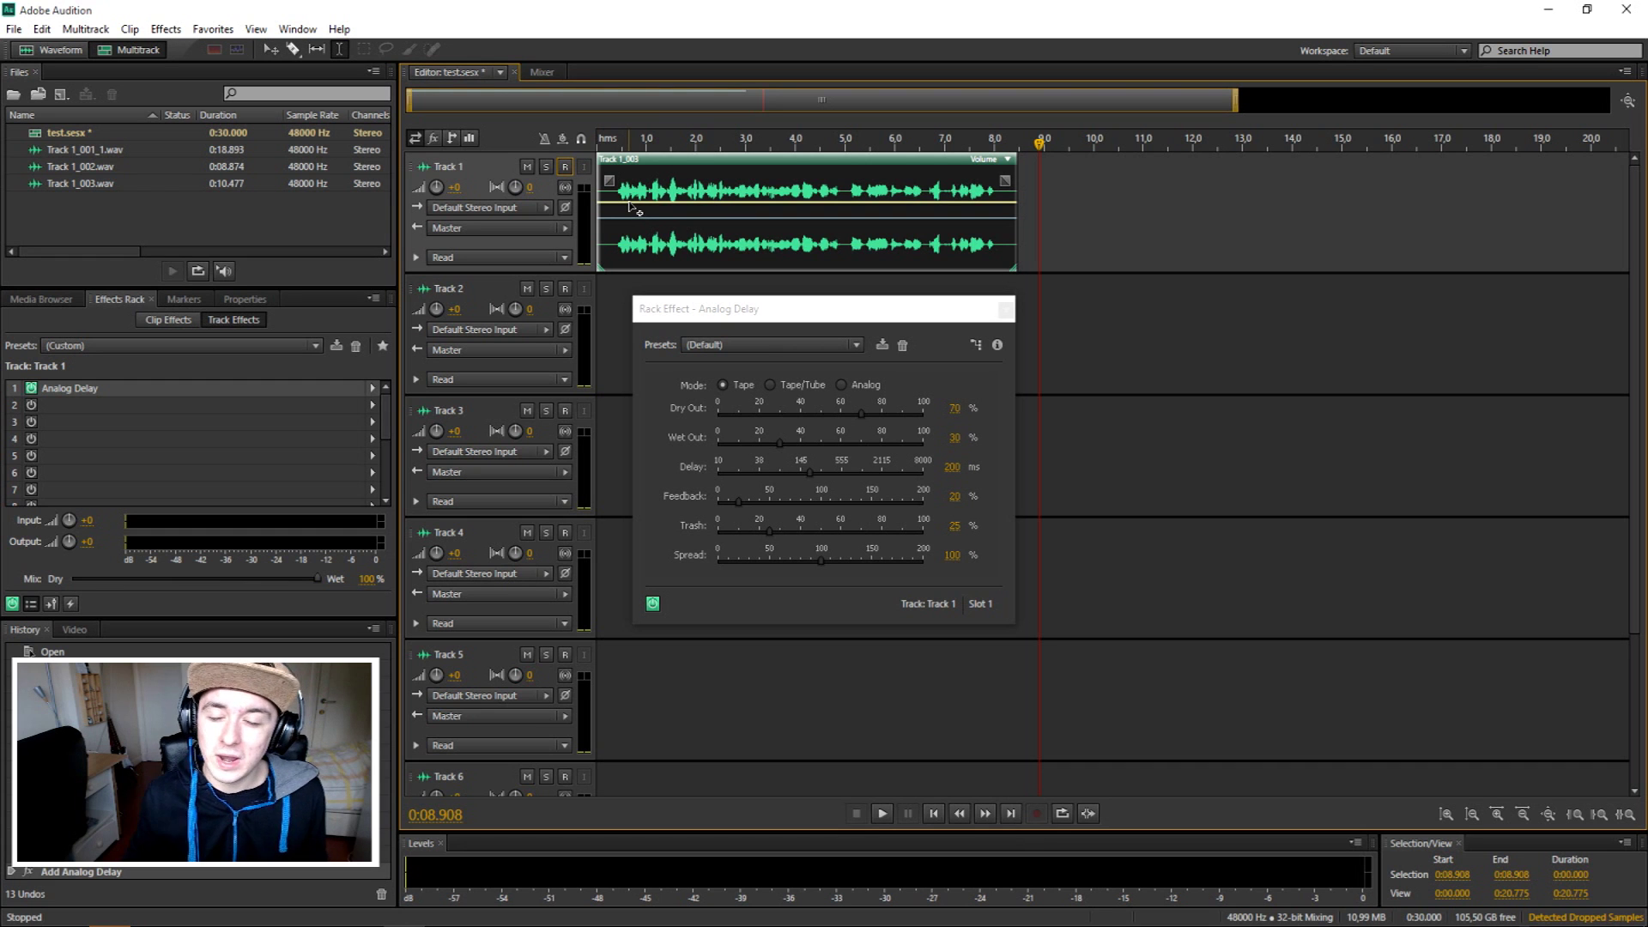
drag(620, 136, 498, 143)
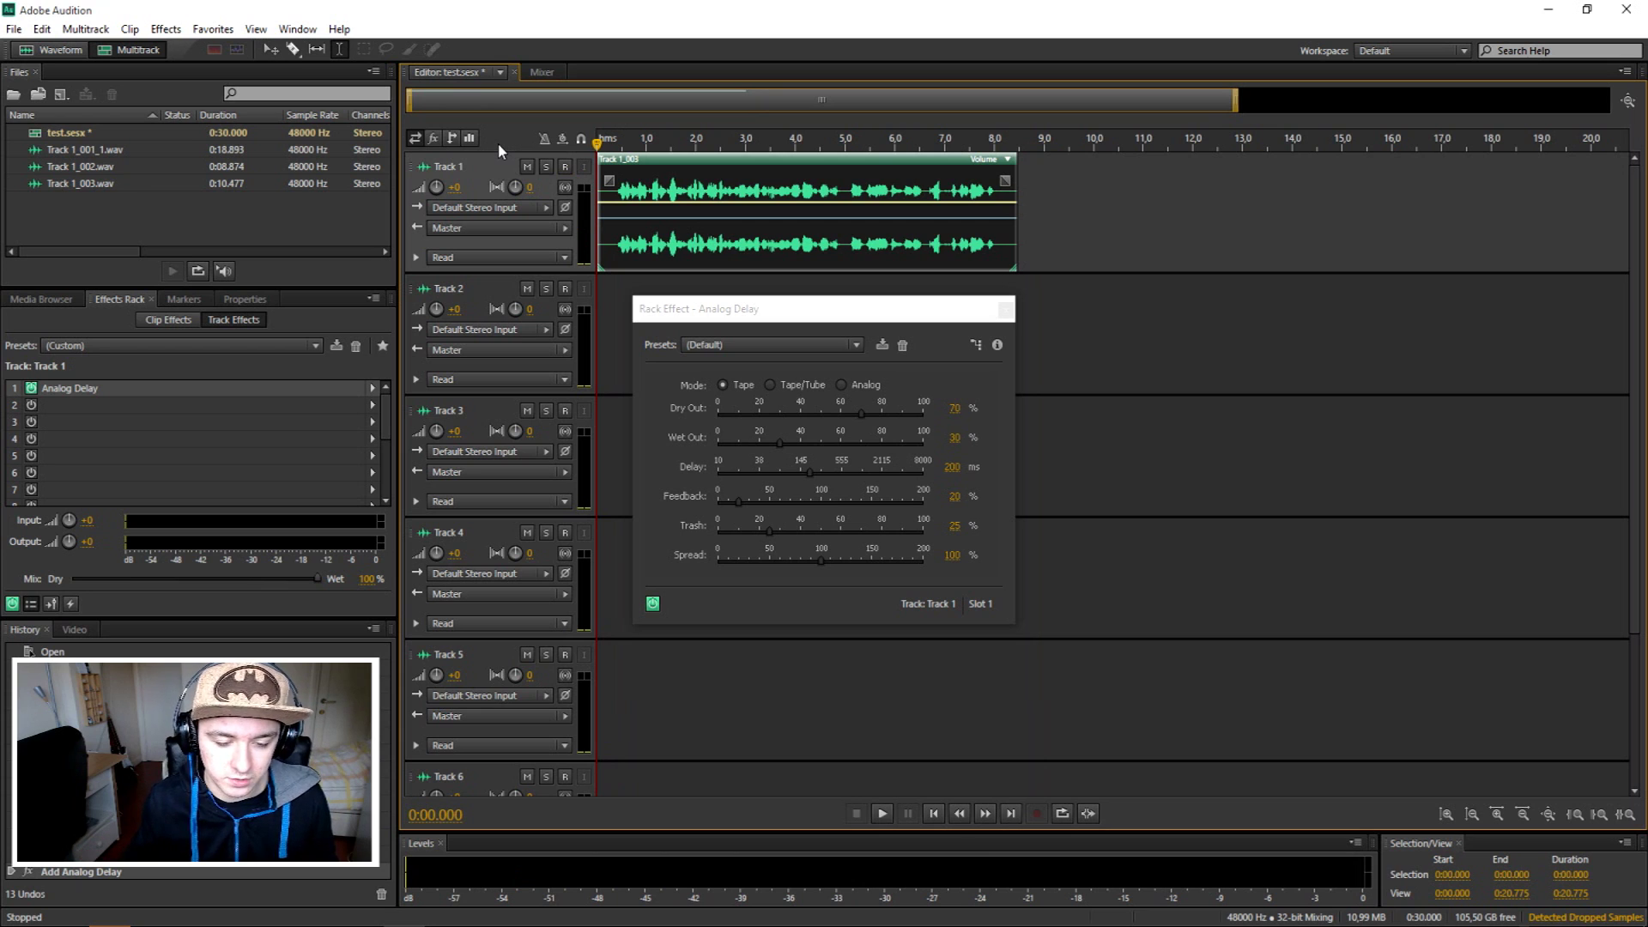
key(space)
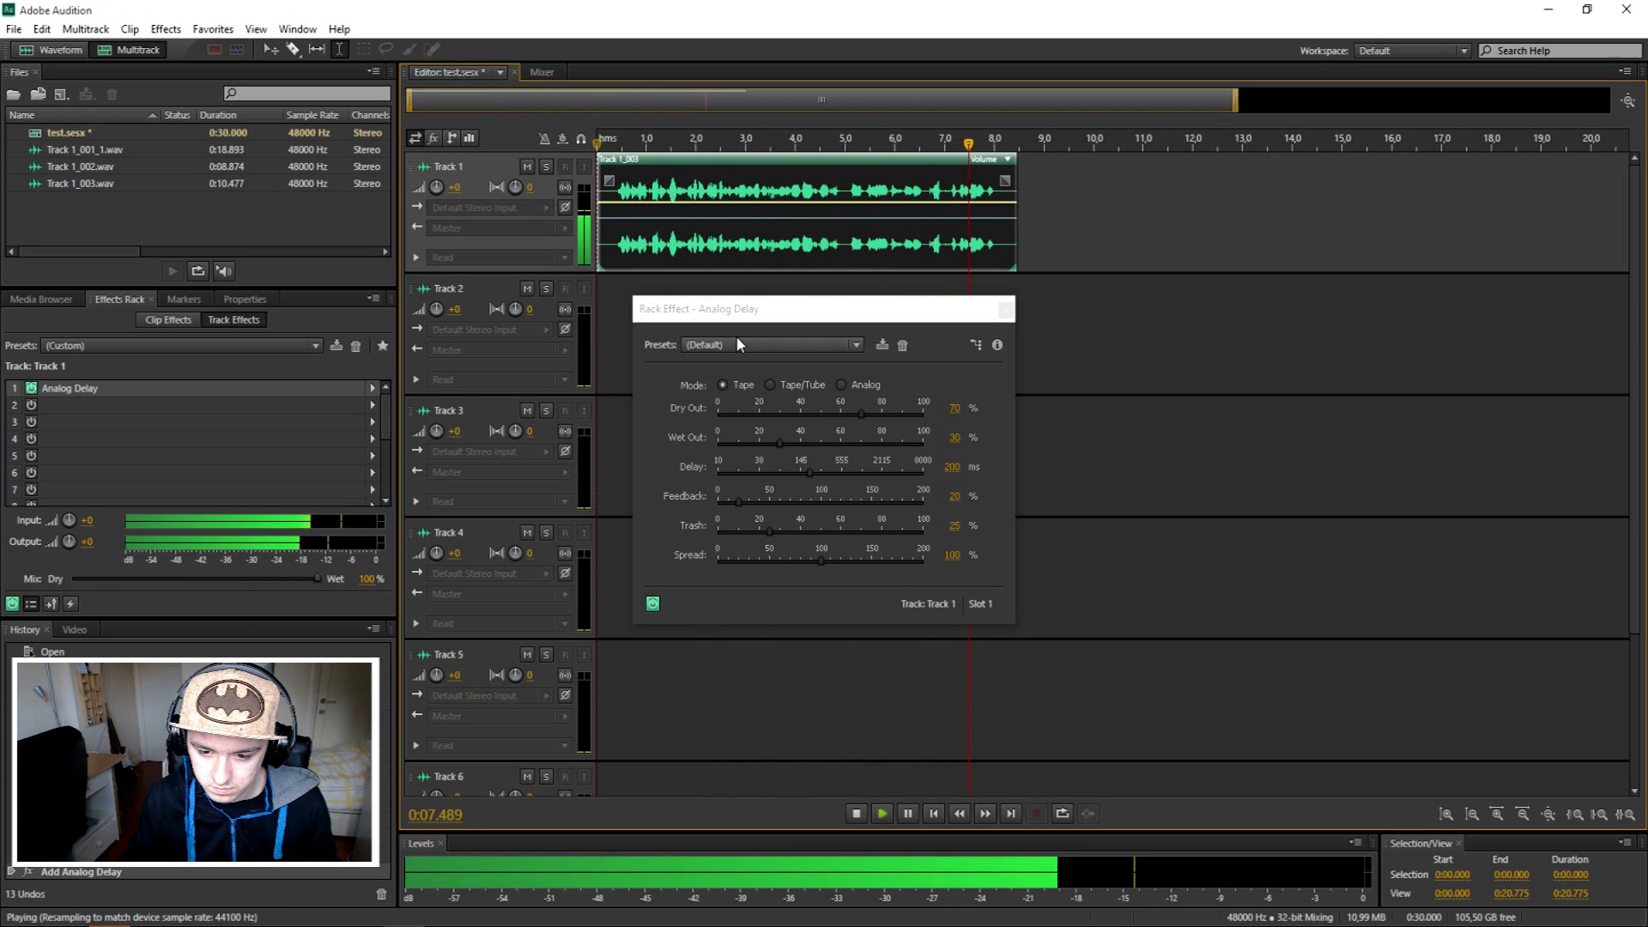
key(space)
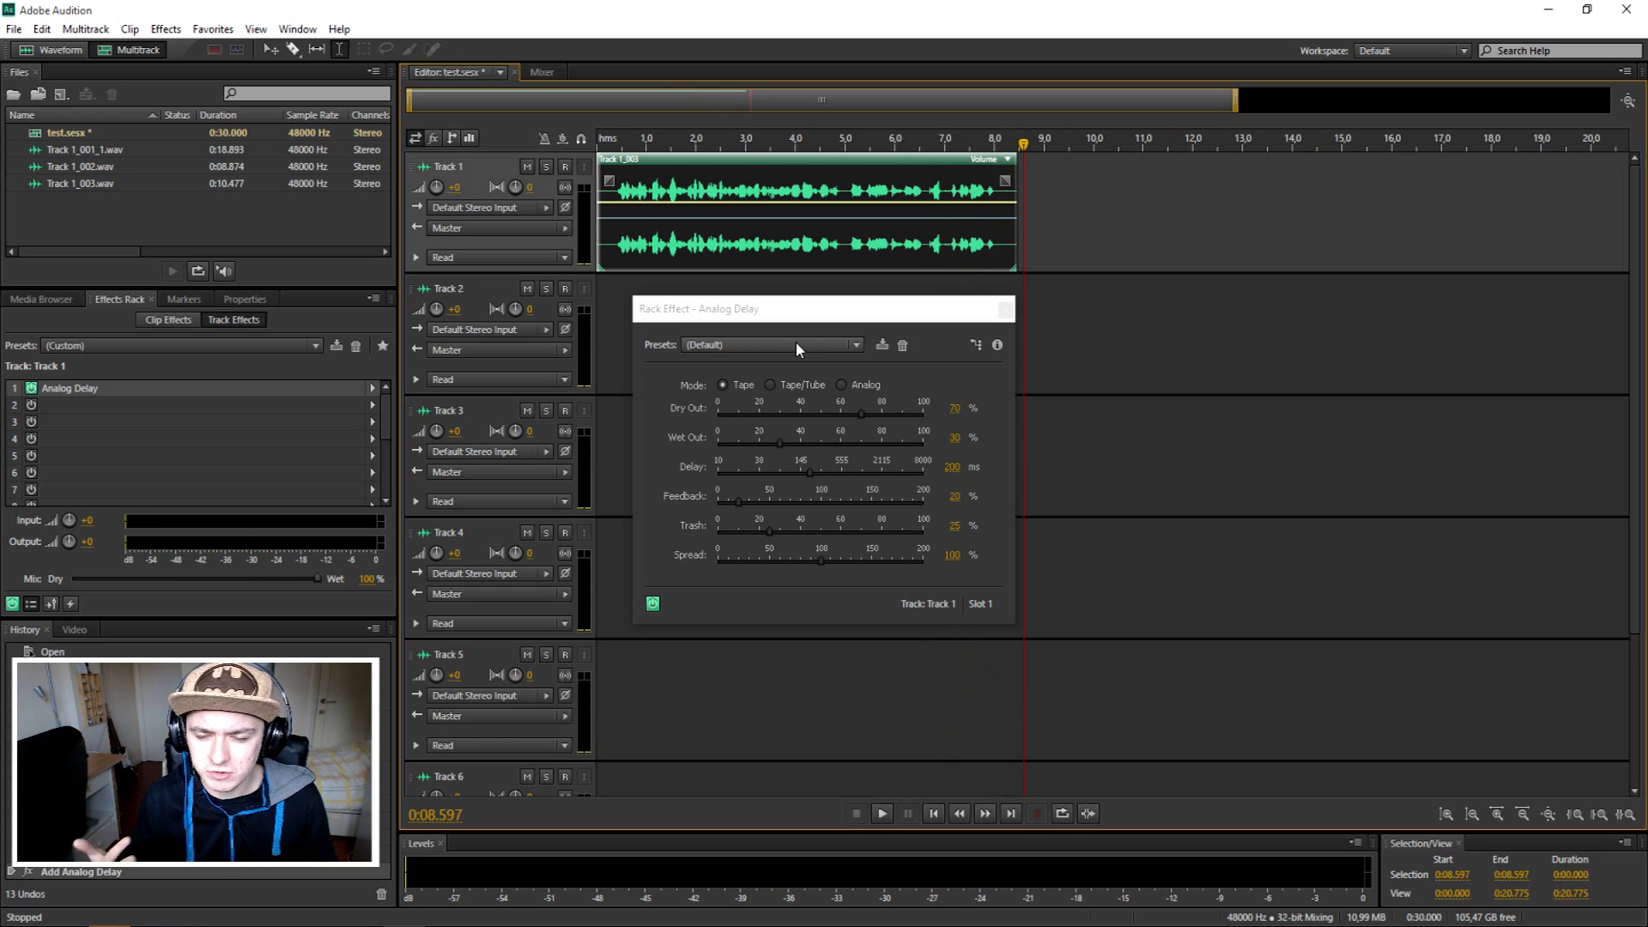
Apply the Crazy Train preset (Analog, 333 ms, 53% wet) and play the clip from the start.
click(796, 345)
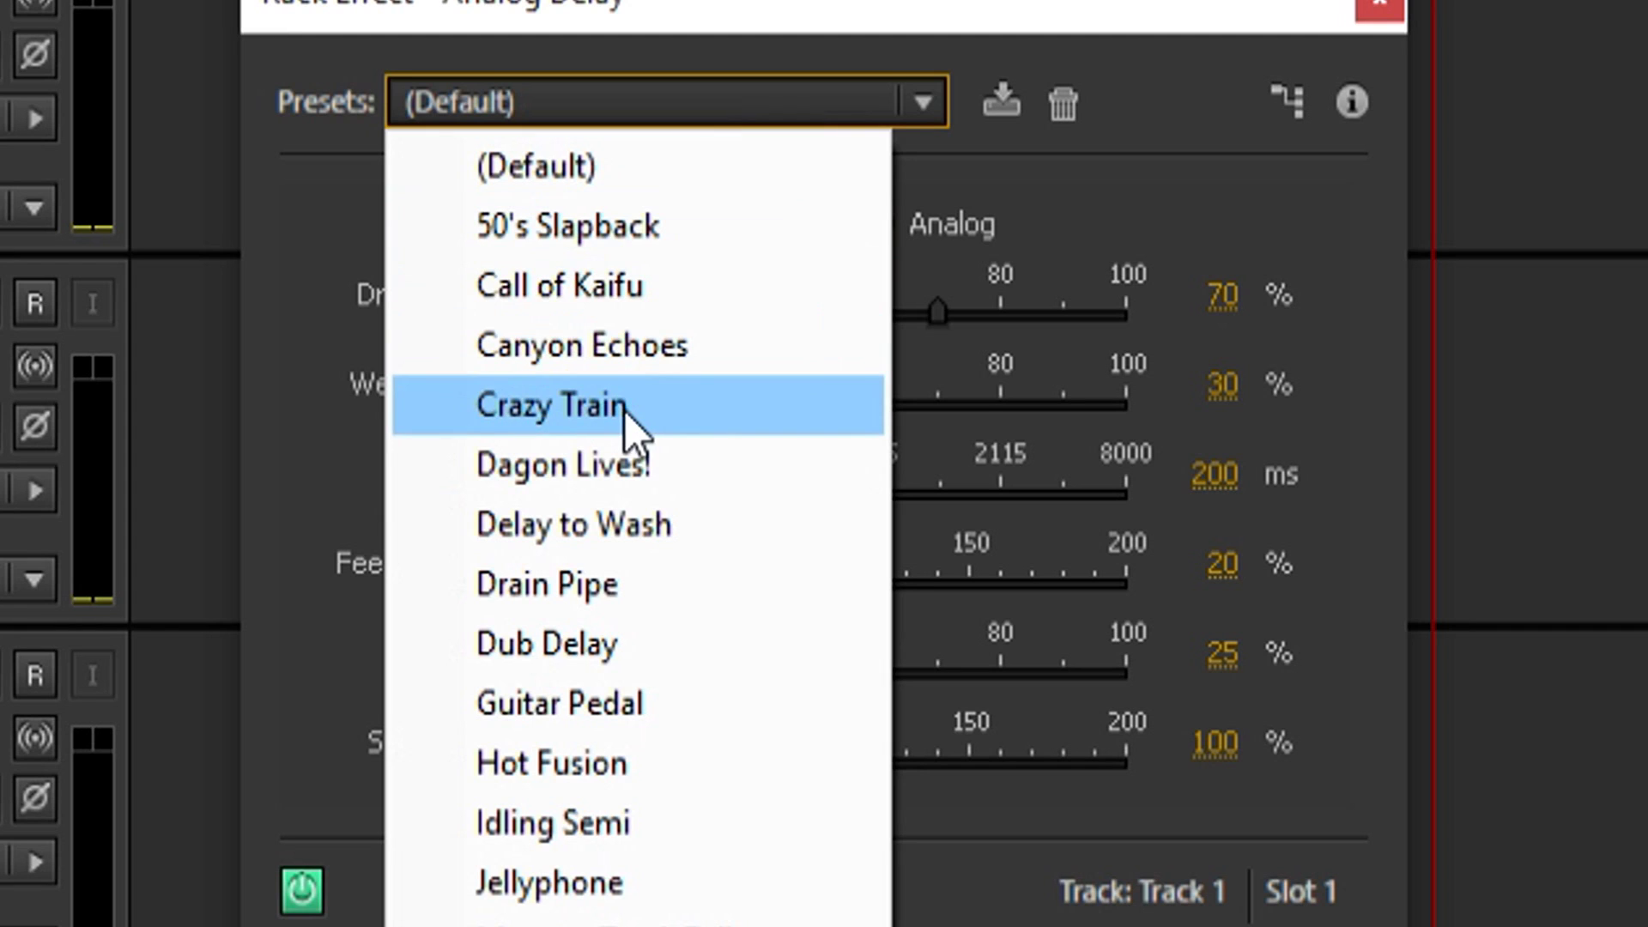
click(755, 445)
click(536, 145)
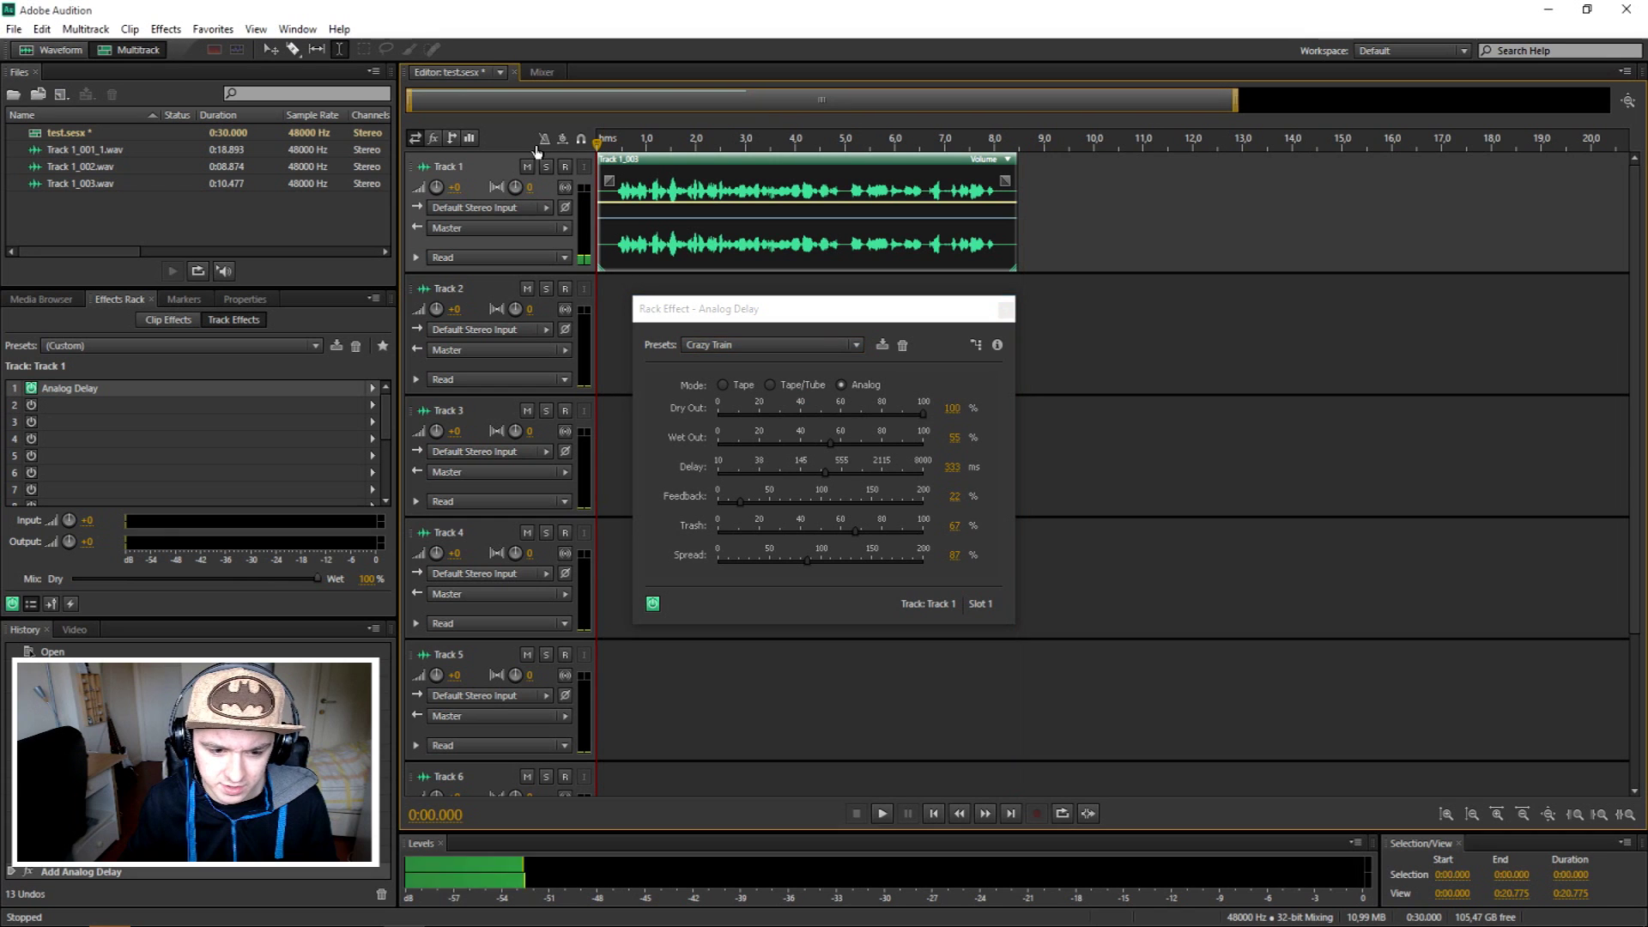
key(space)
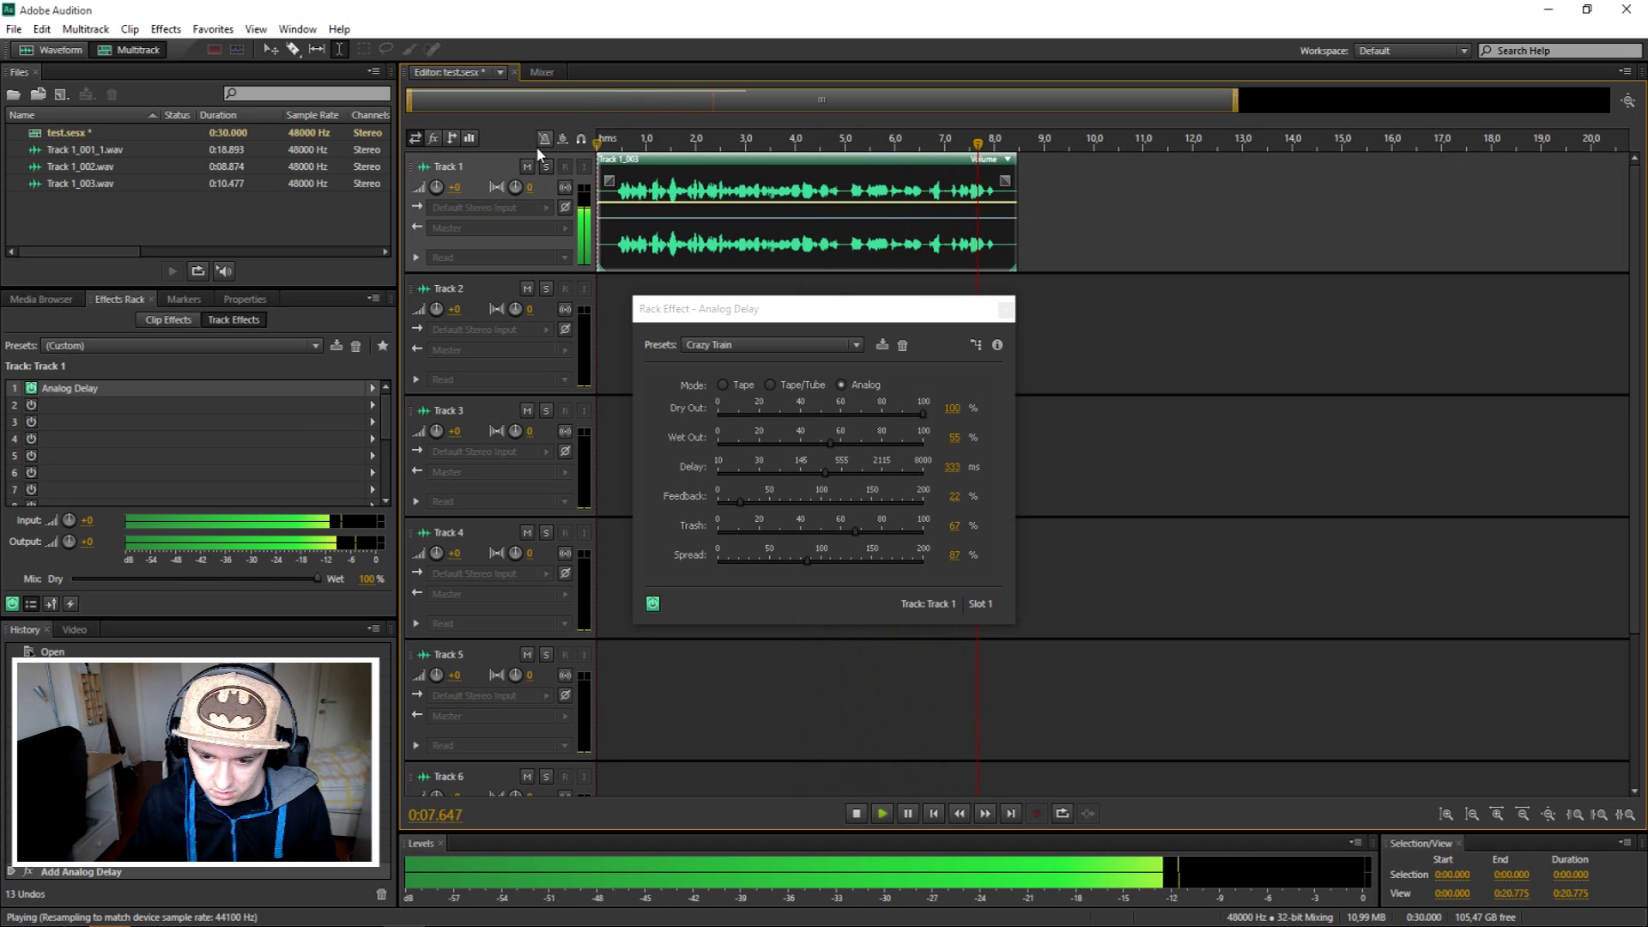
key(space)
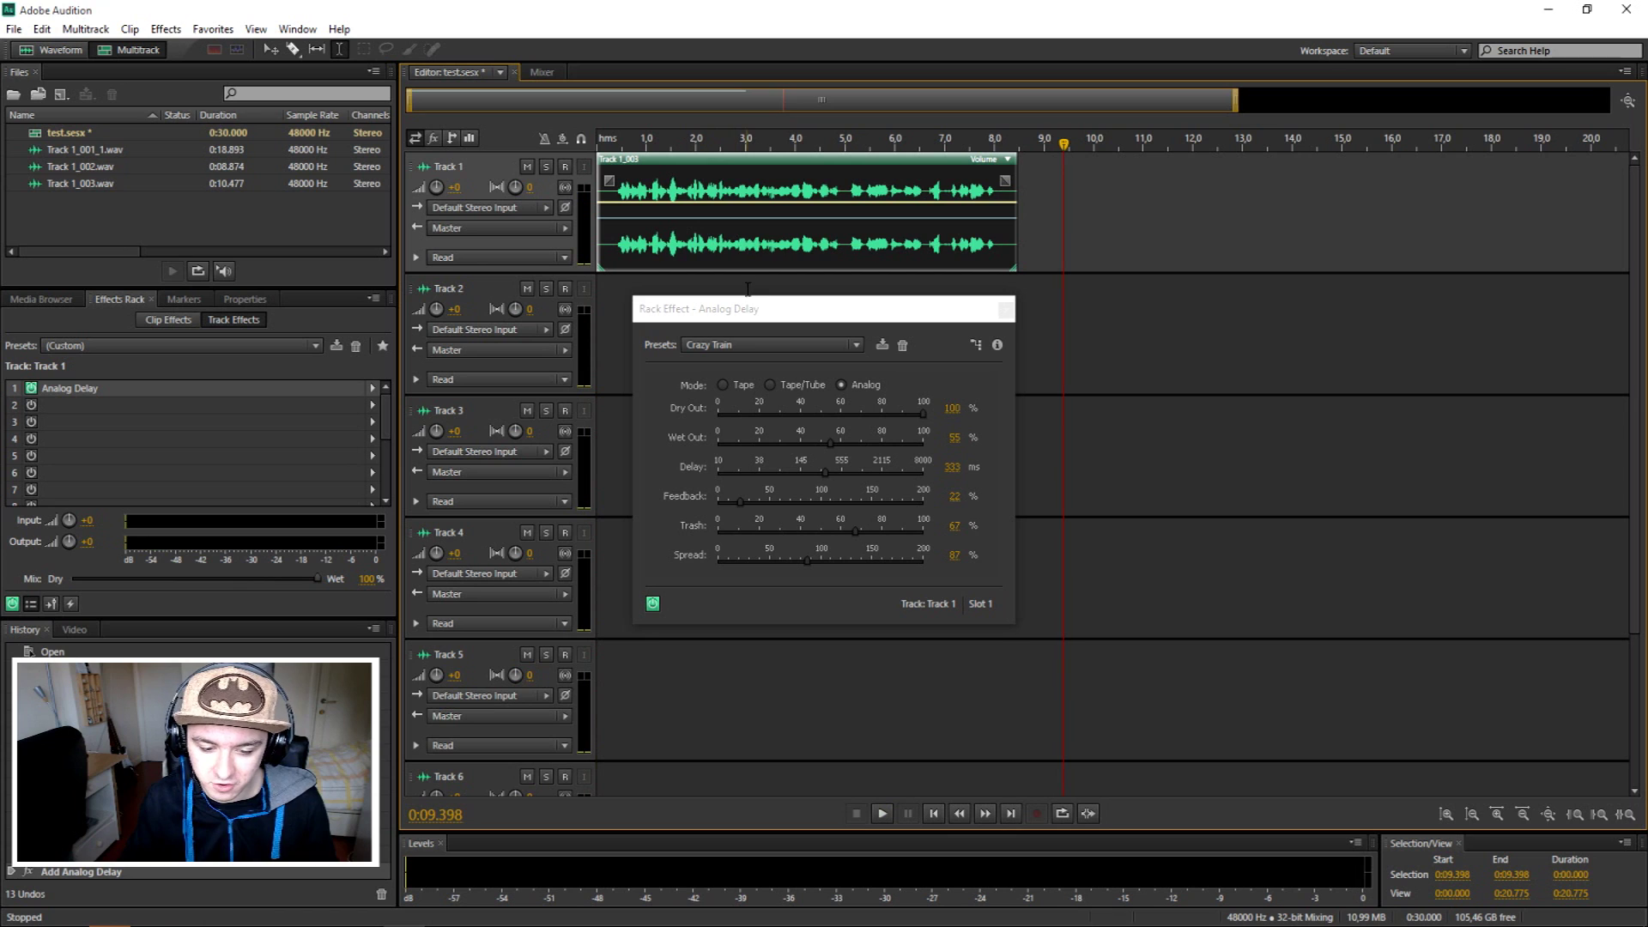
click(744, 348)
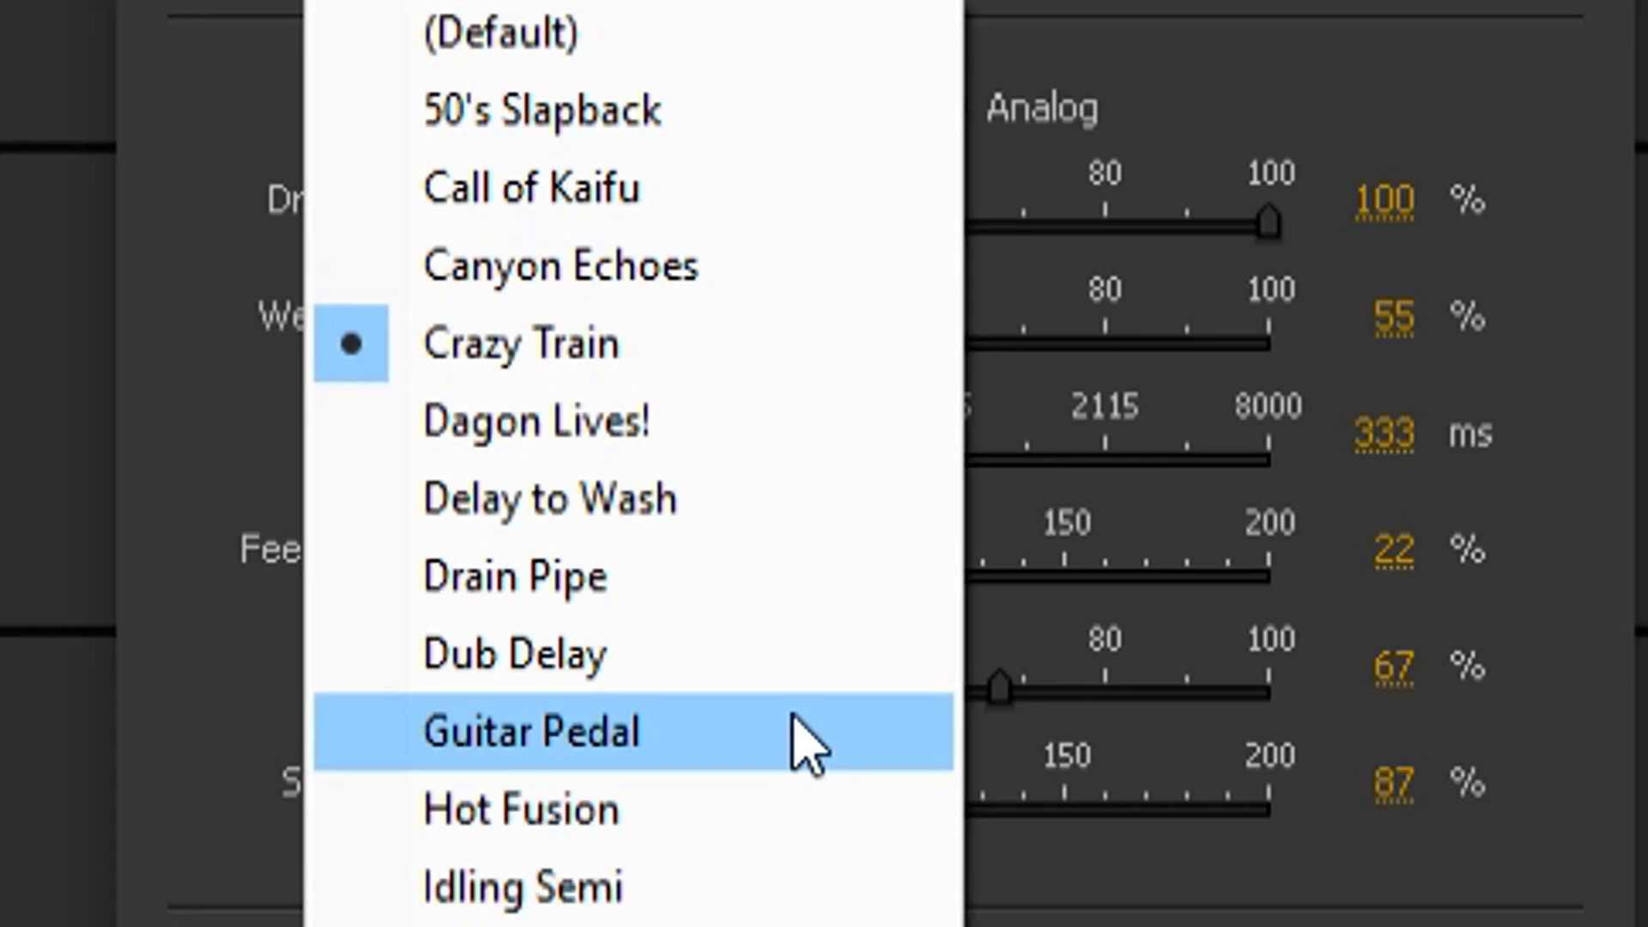
Switch to the Guitar Pedal preset (Tape/Tube, 550 ms, 79% feedback) and audition the clip.
click(792, 543)
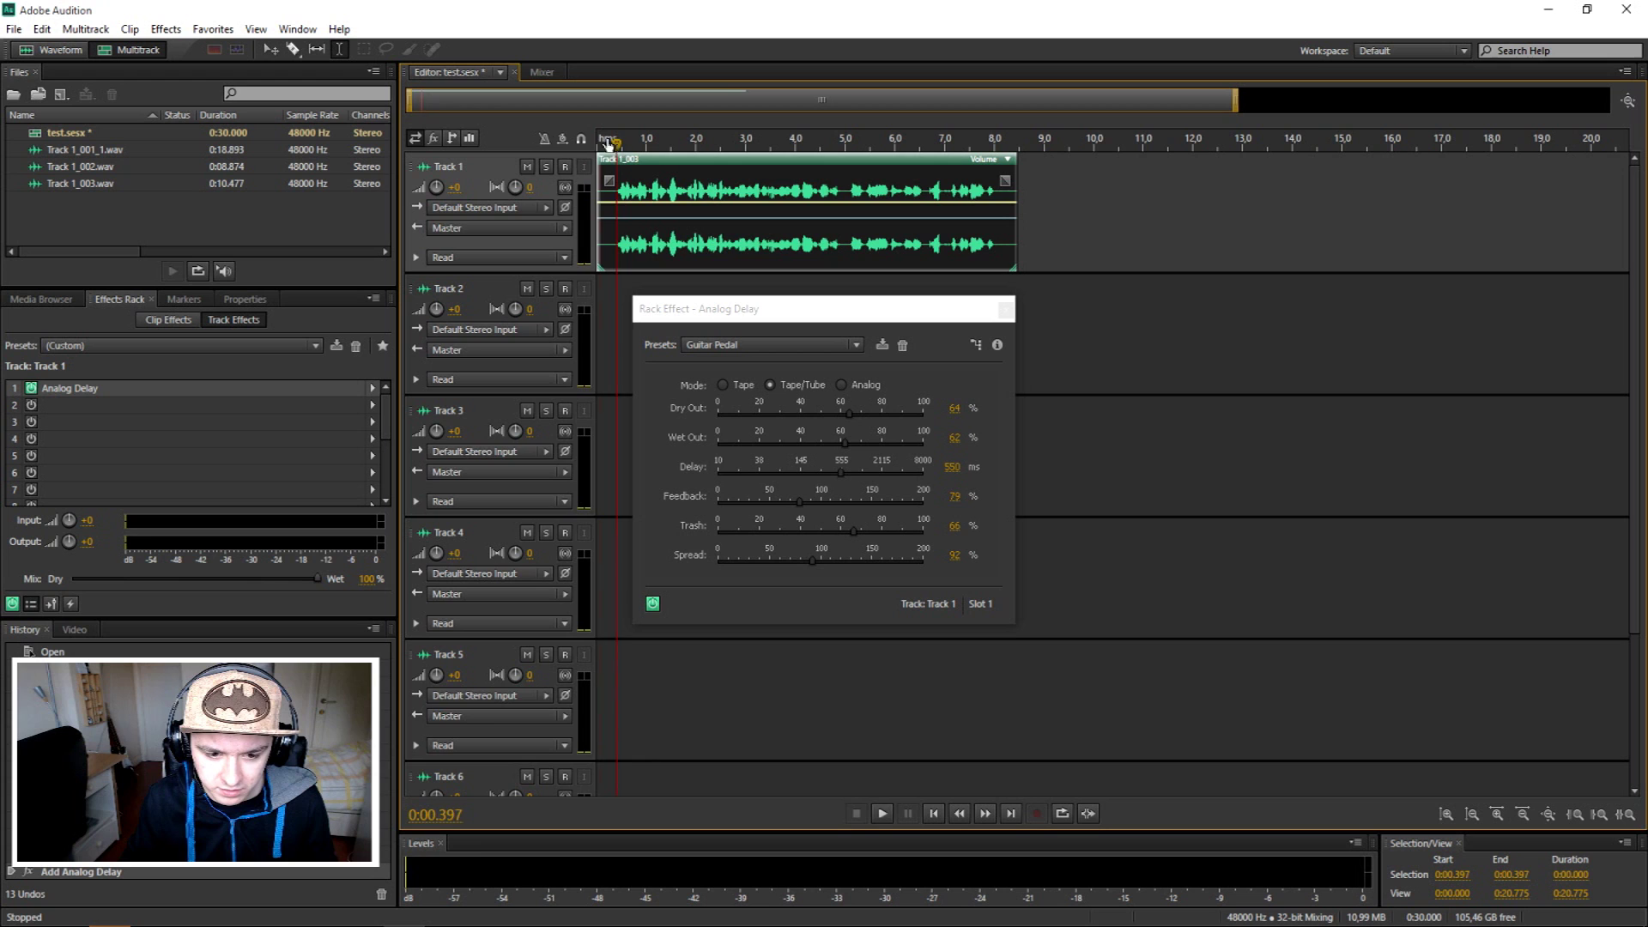
key(space)
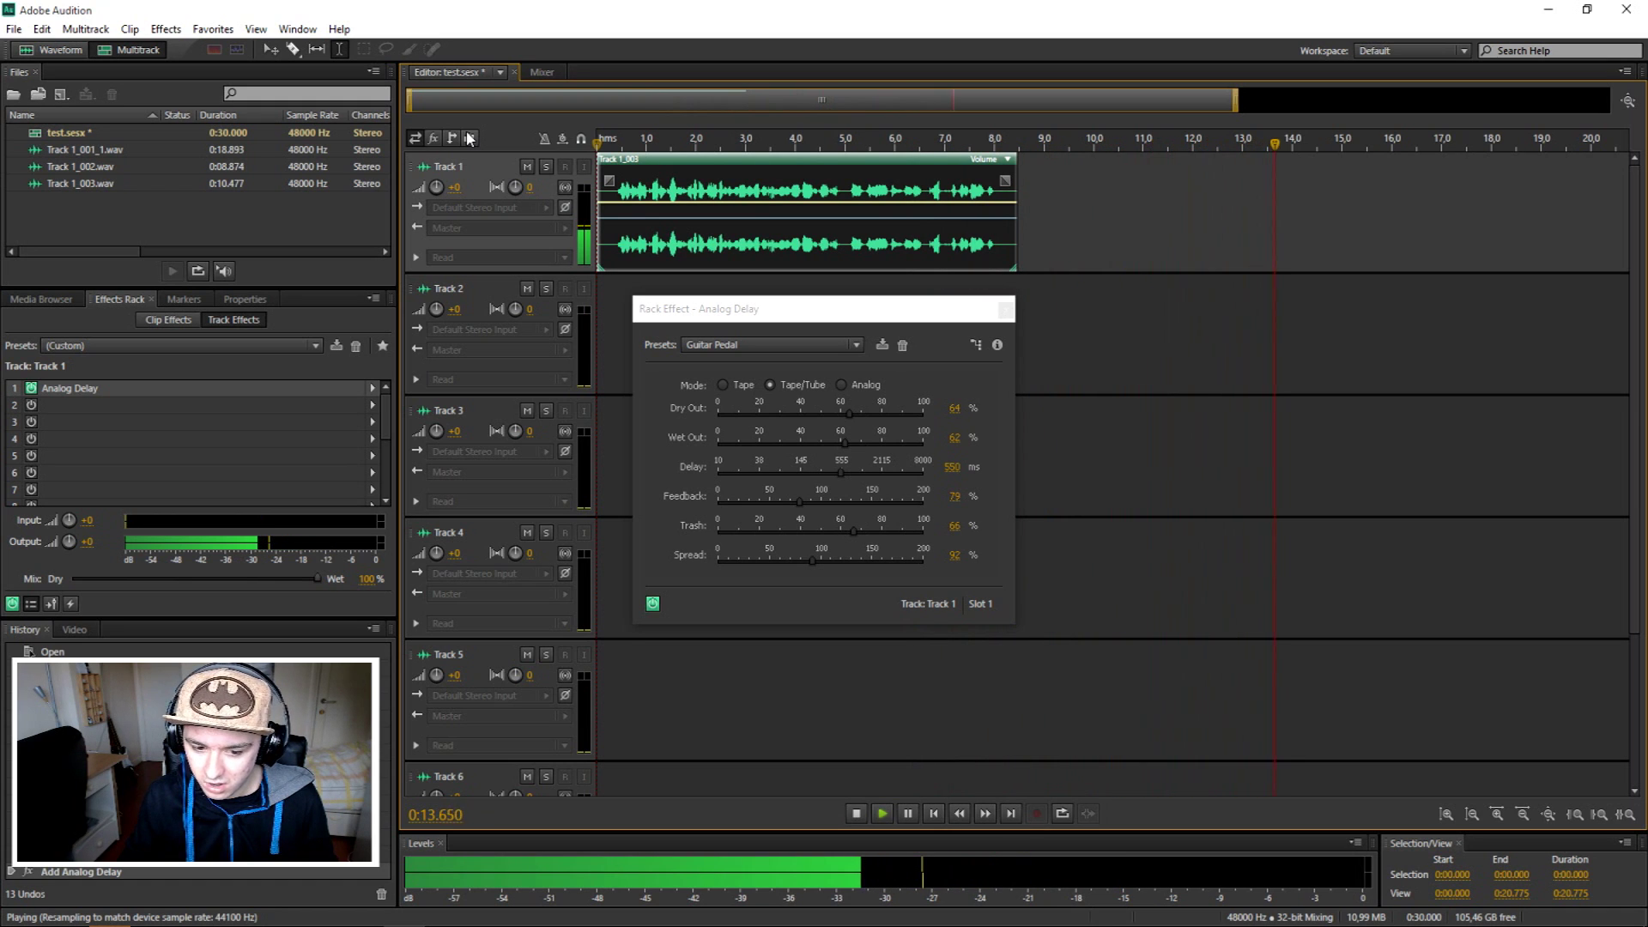
key(space)
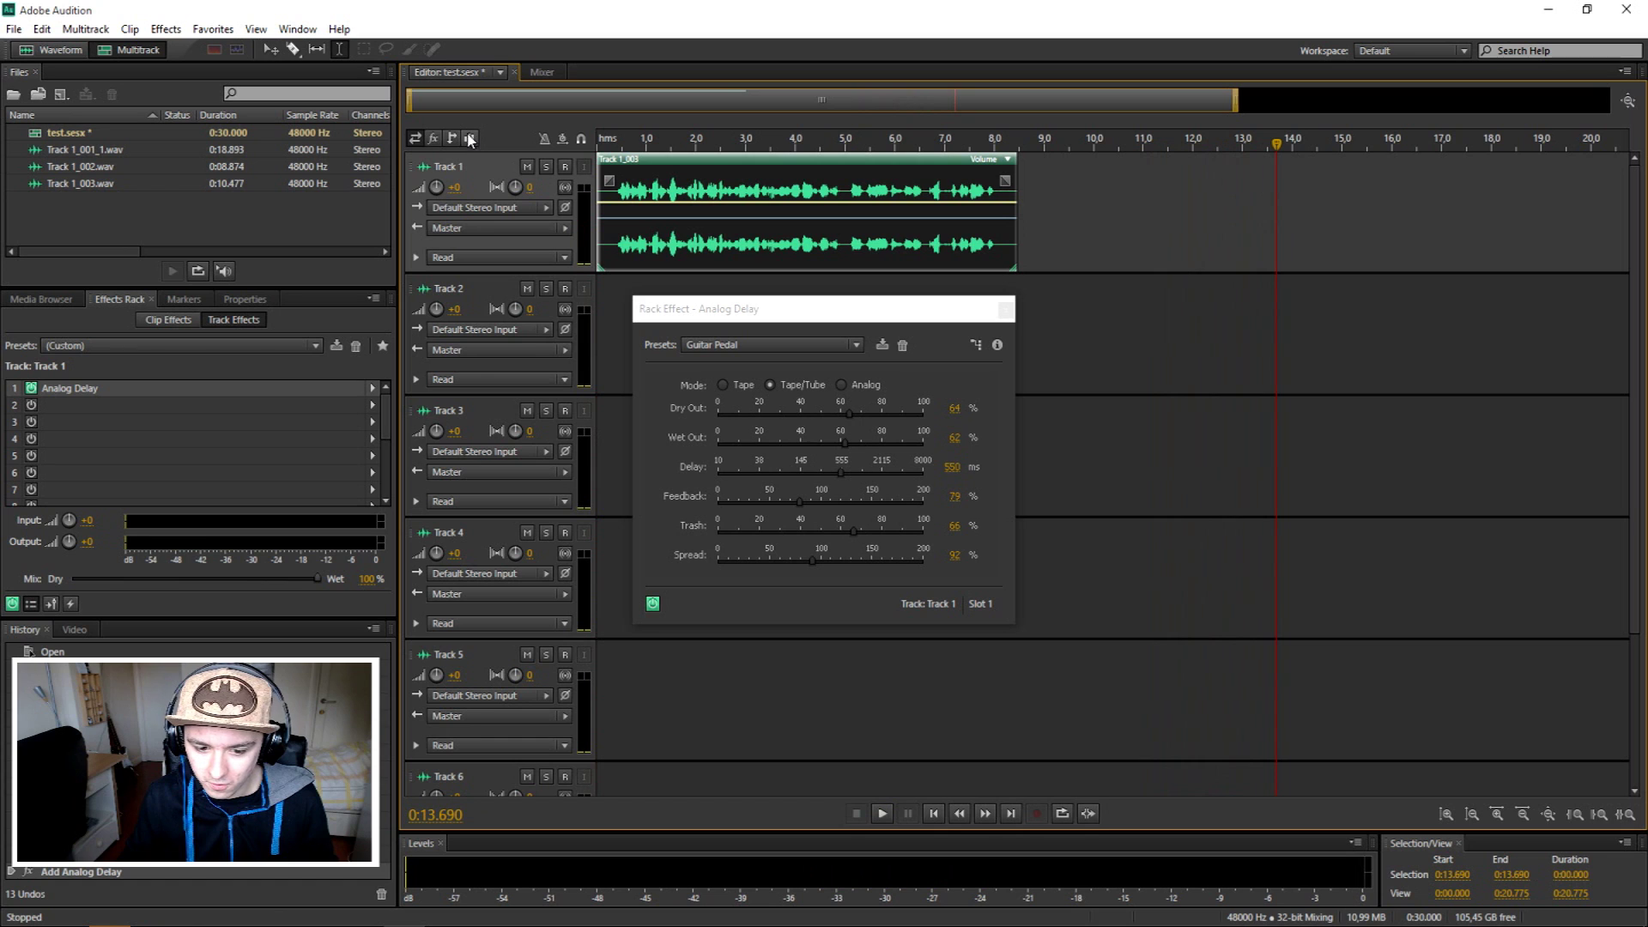
Reset the Analog Delay to (Default) and drag the delay up to about 4089 ms.
click(734, 342)
click(734, 341)
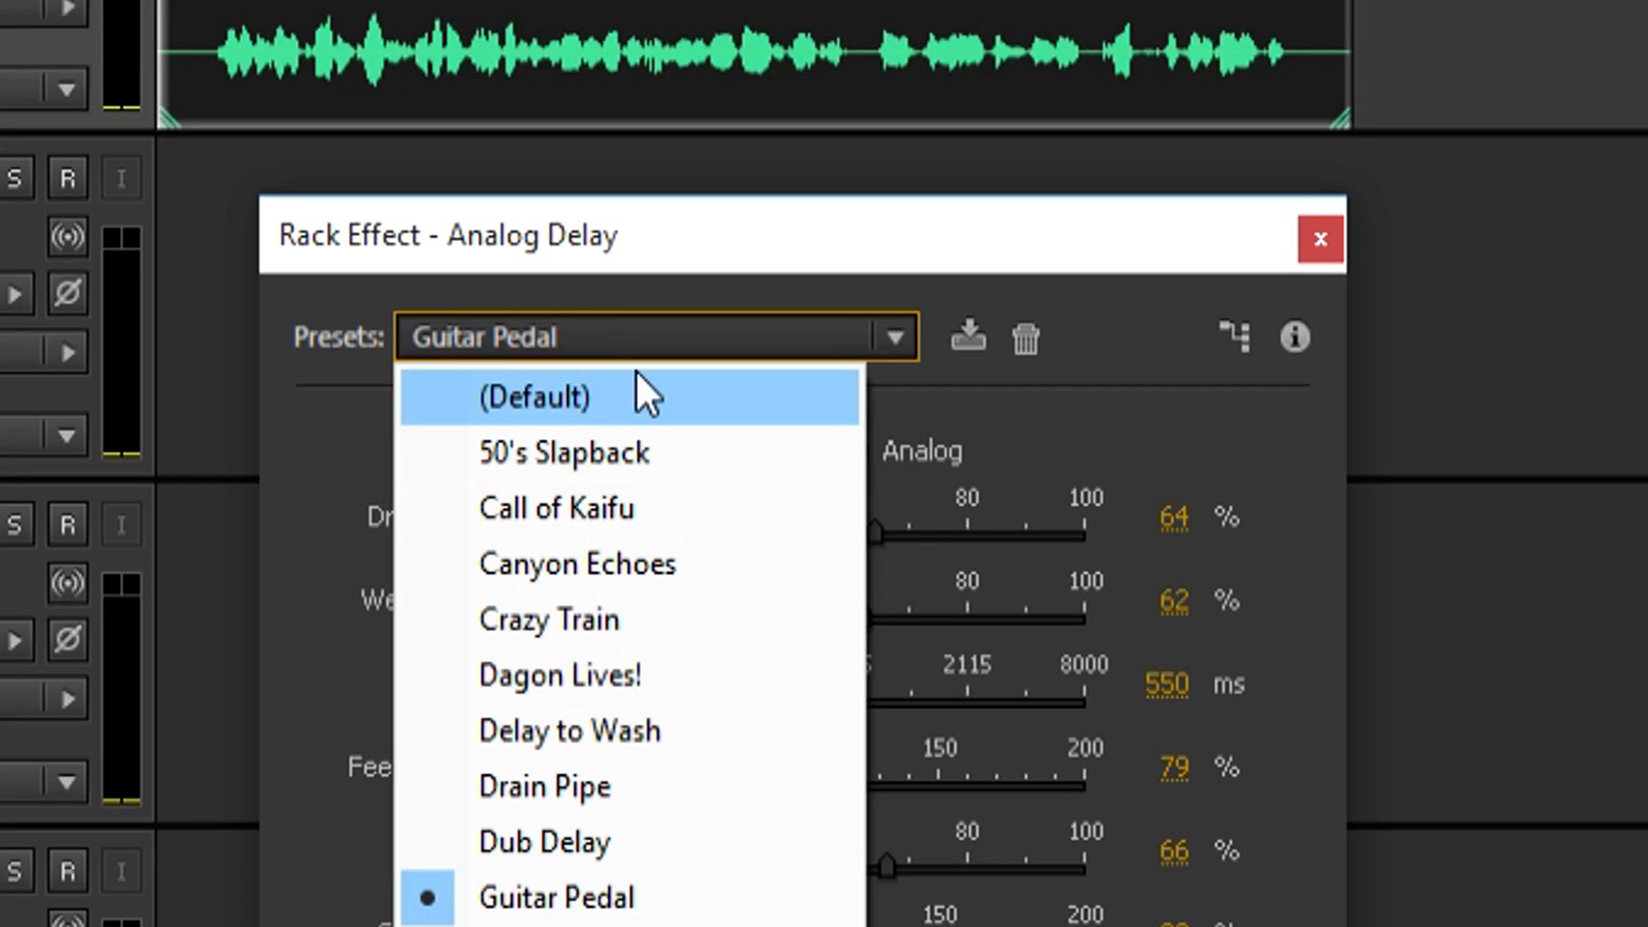
click(637, 374)
drag(766, 702, 941, 721)
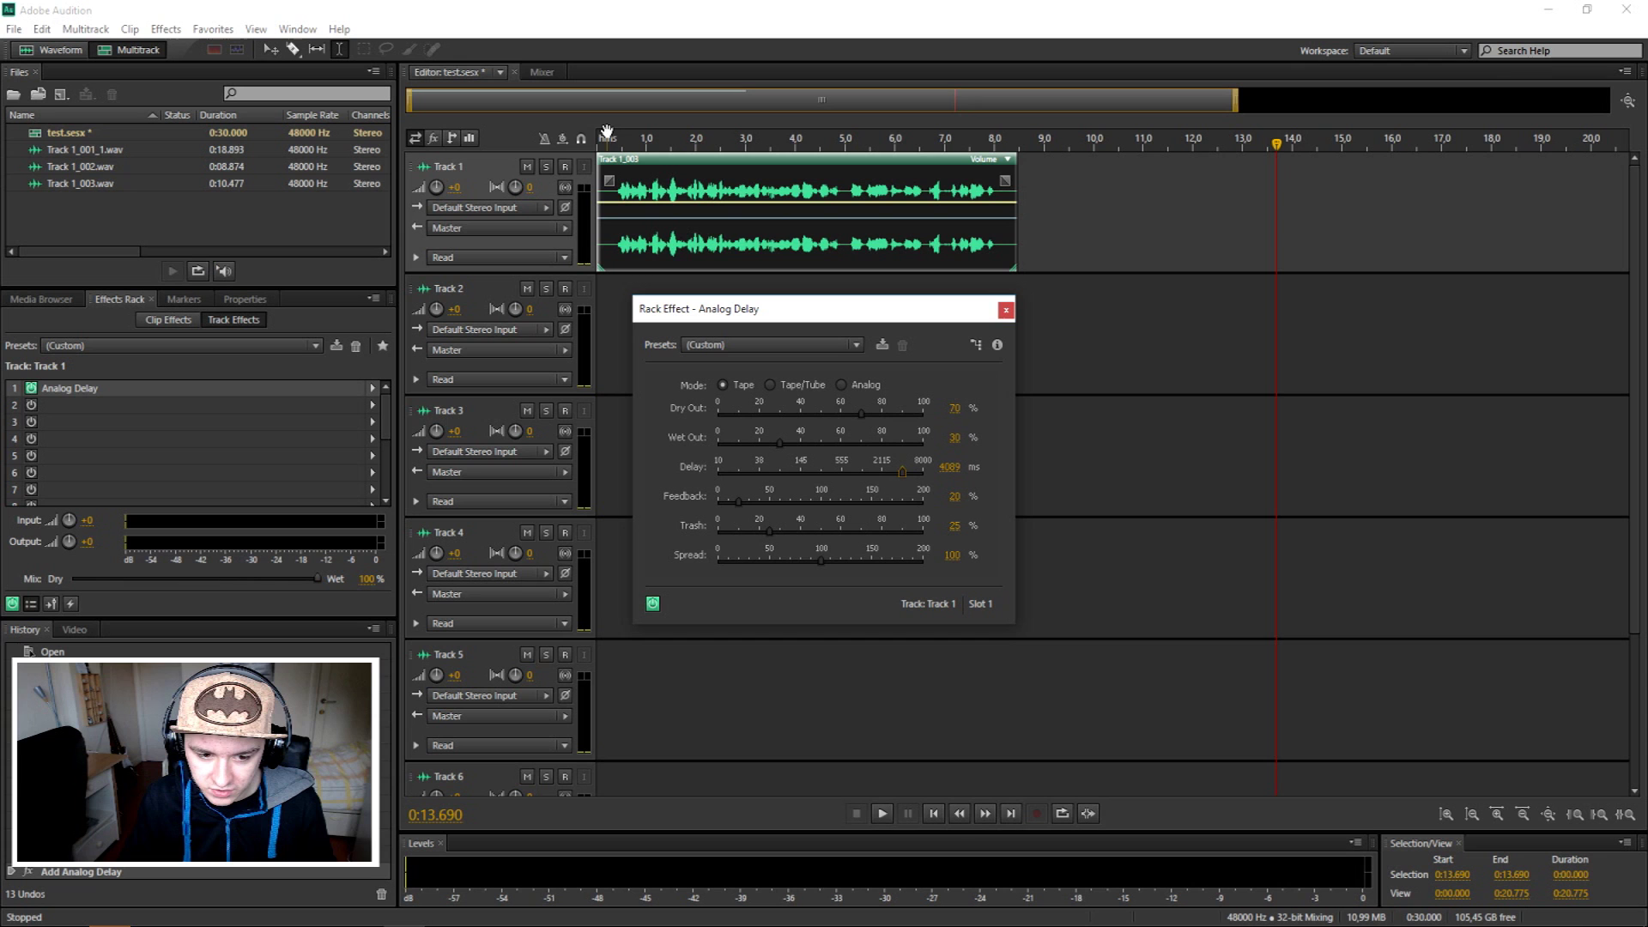
Play the clip from the start with the long delay, twice.
click(612, 152)
key(space)
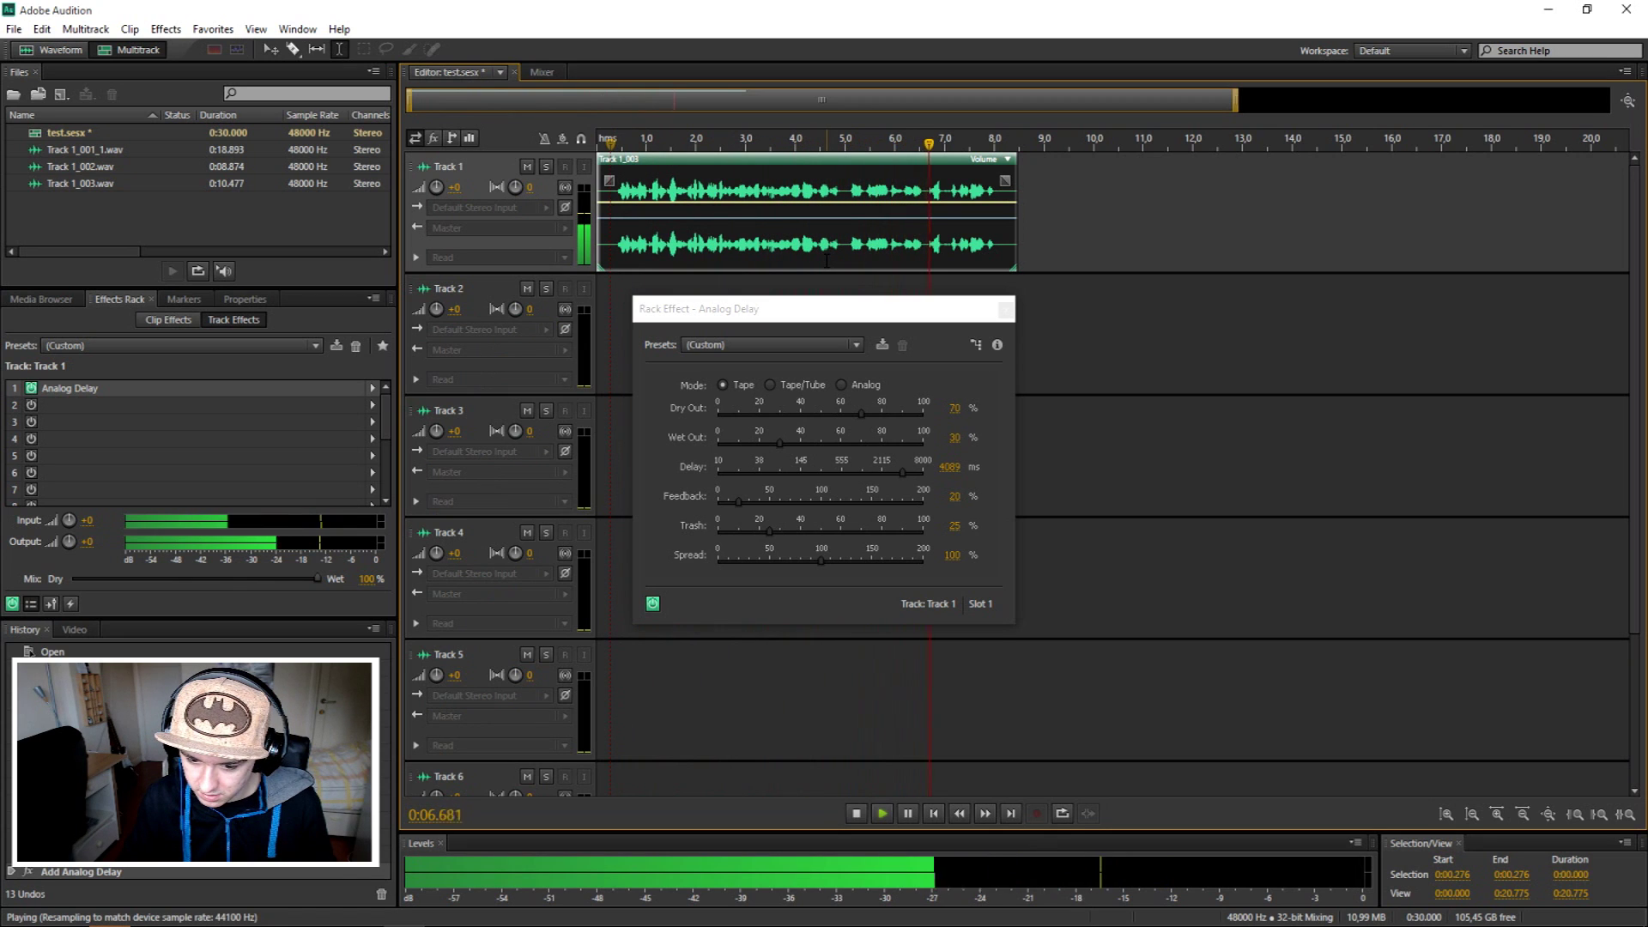
key(space)
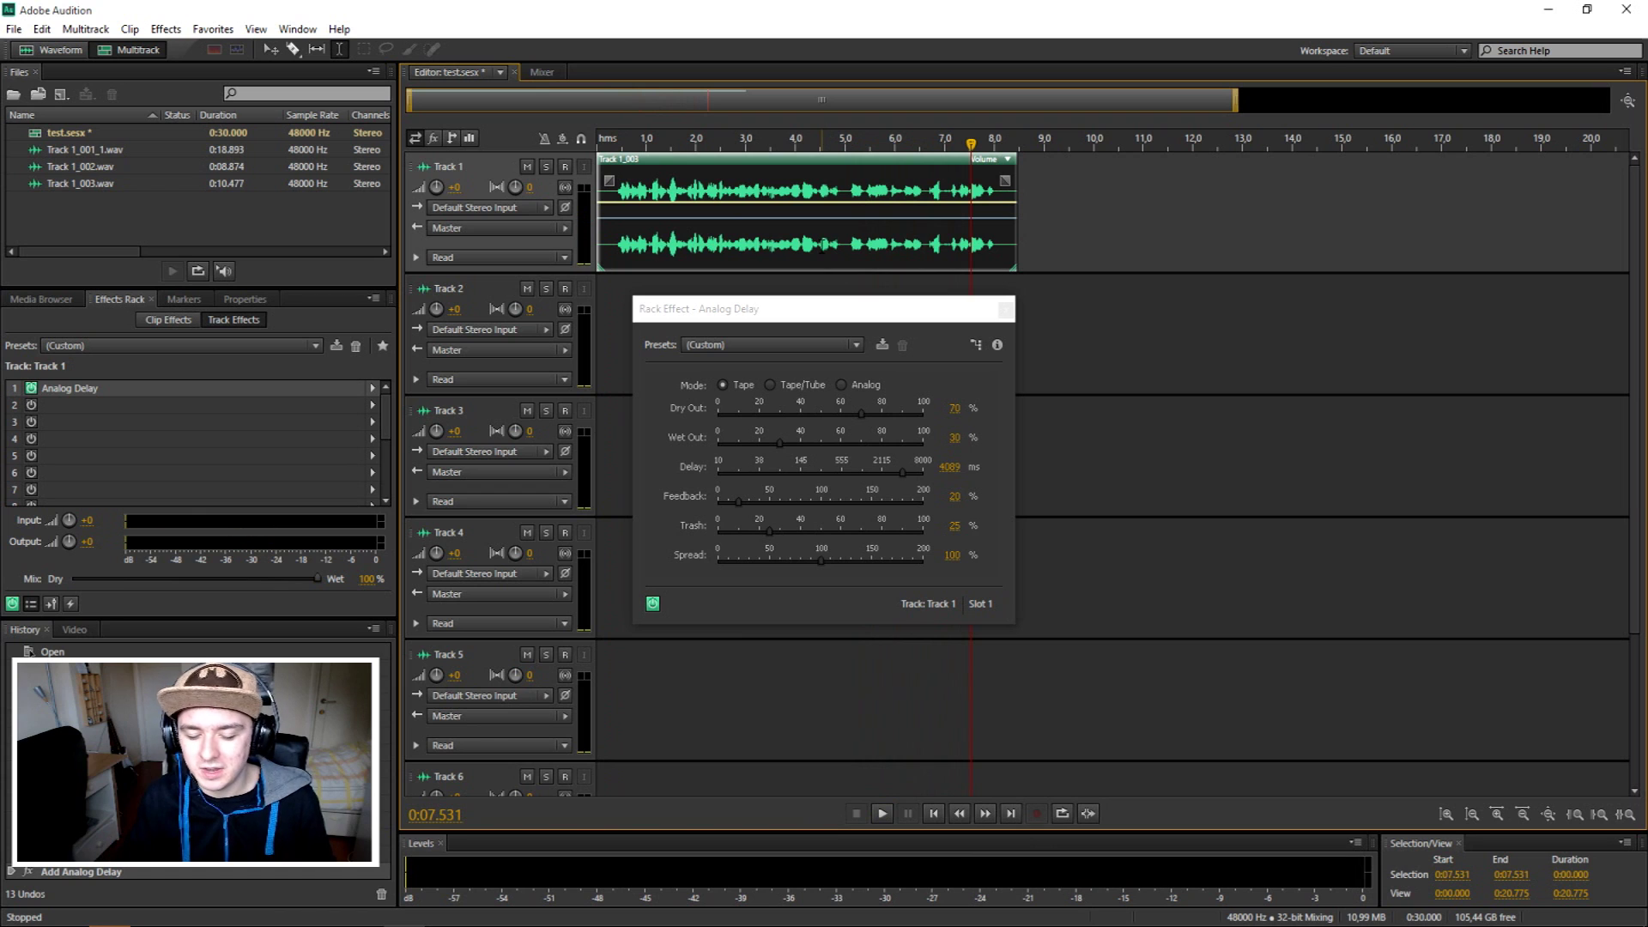
click(609, 146)
key(space)
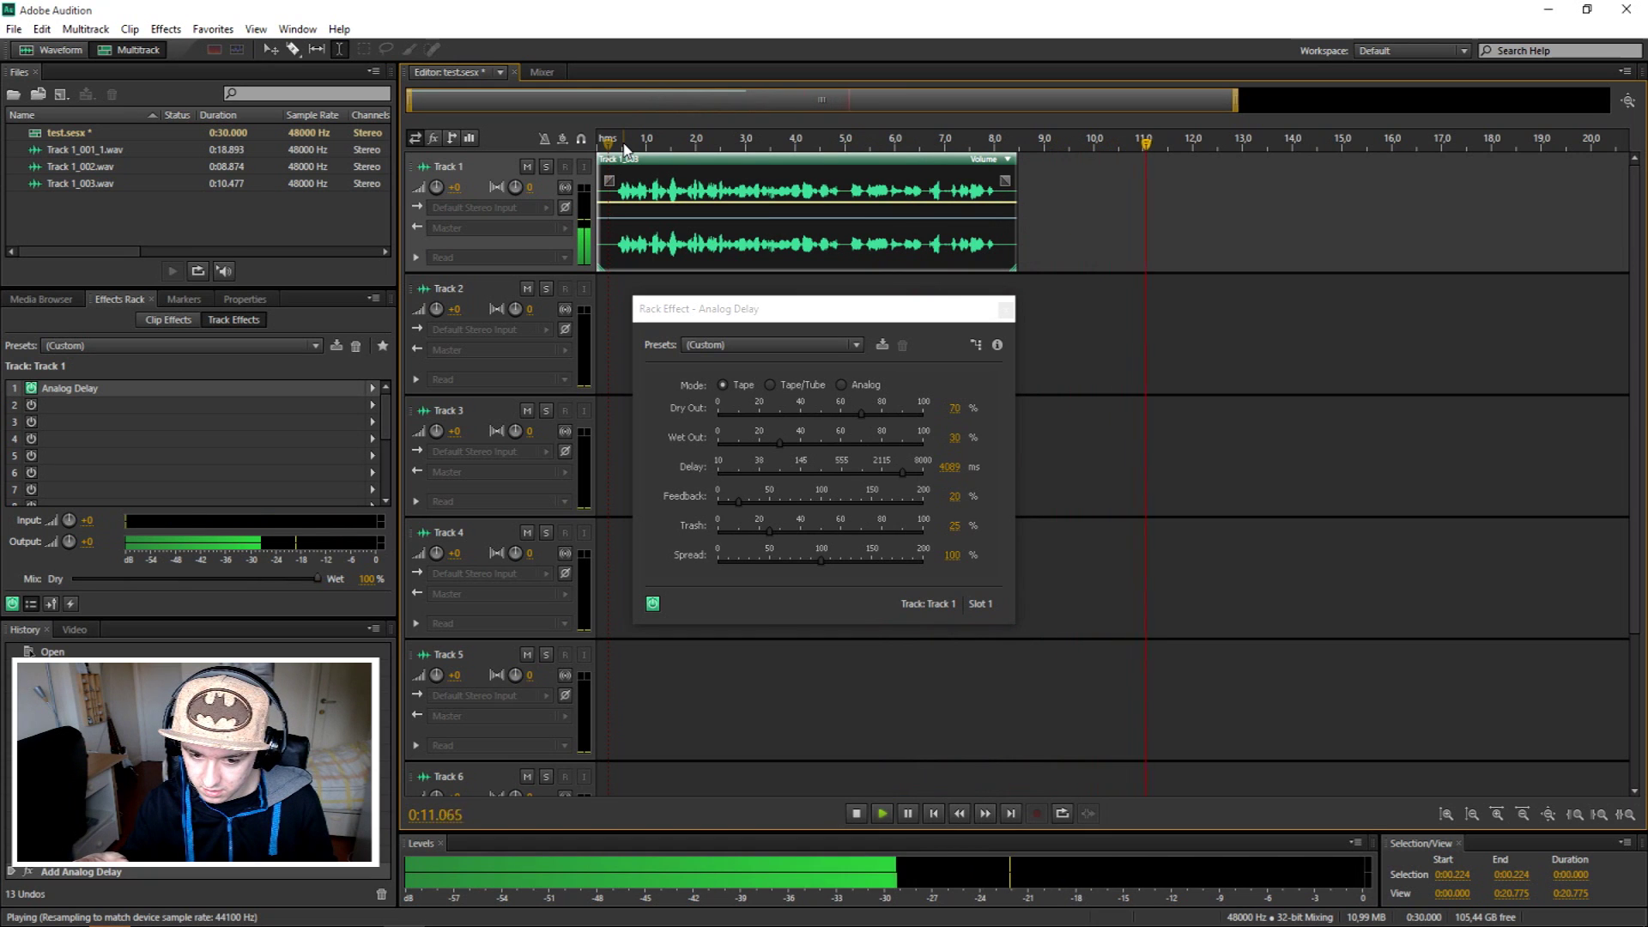
Shorten the delay to 16 ms and audition it, then raise it to 330 ms during playback.
key(space)
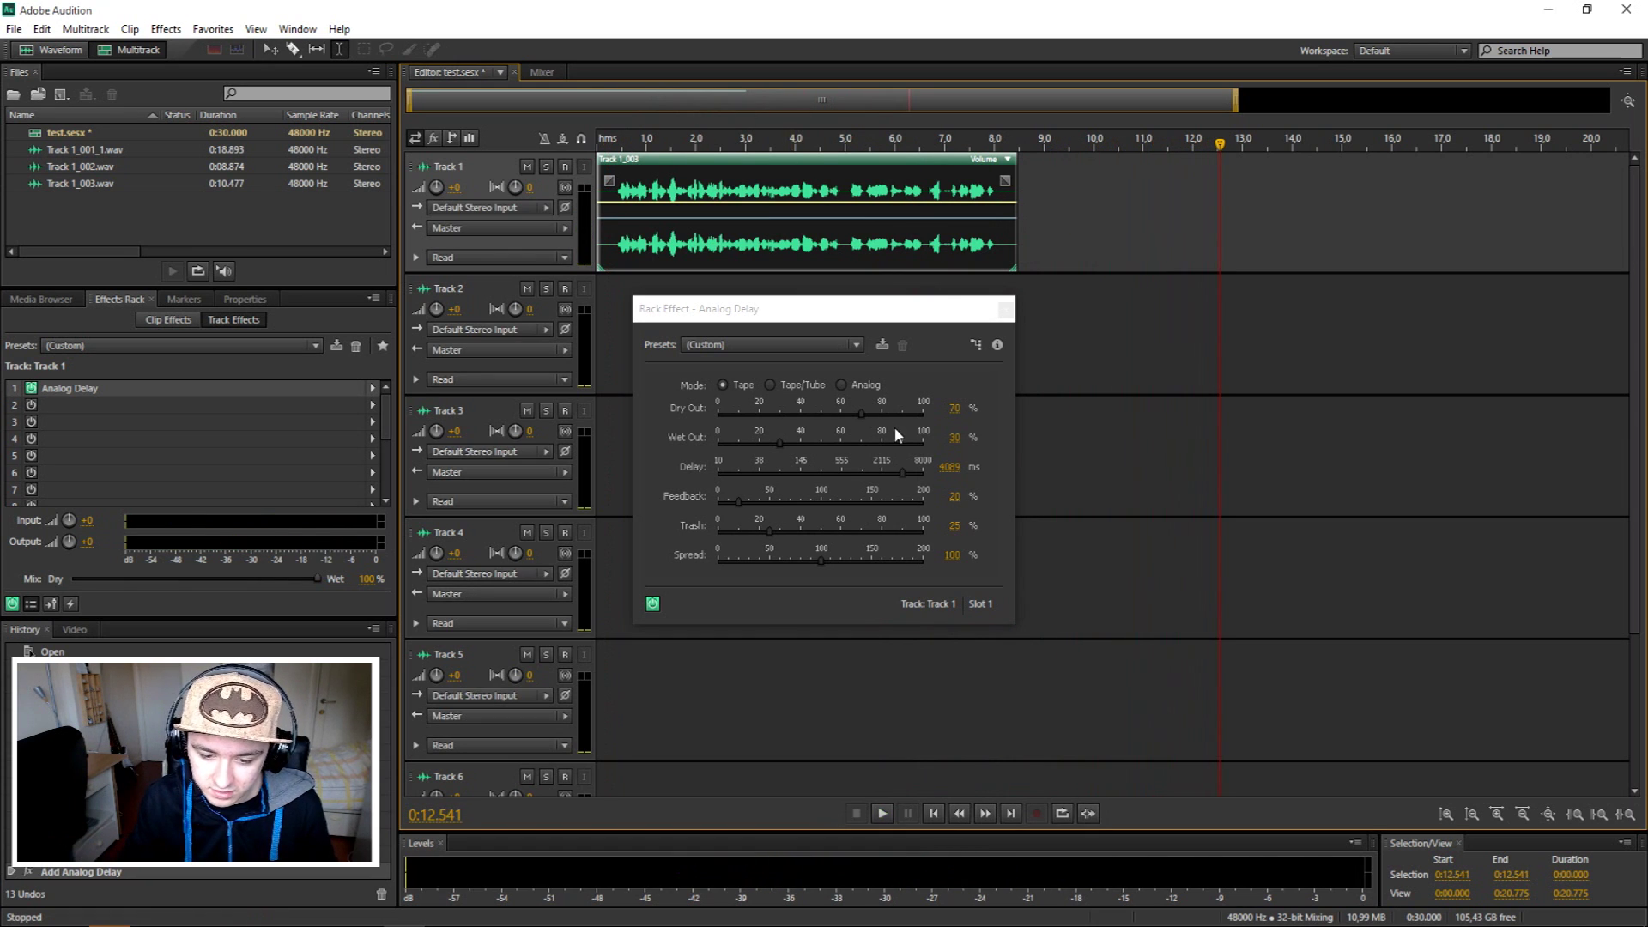
drag(906, 470, 733, 479)
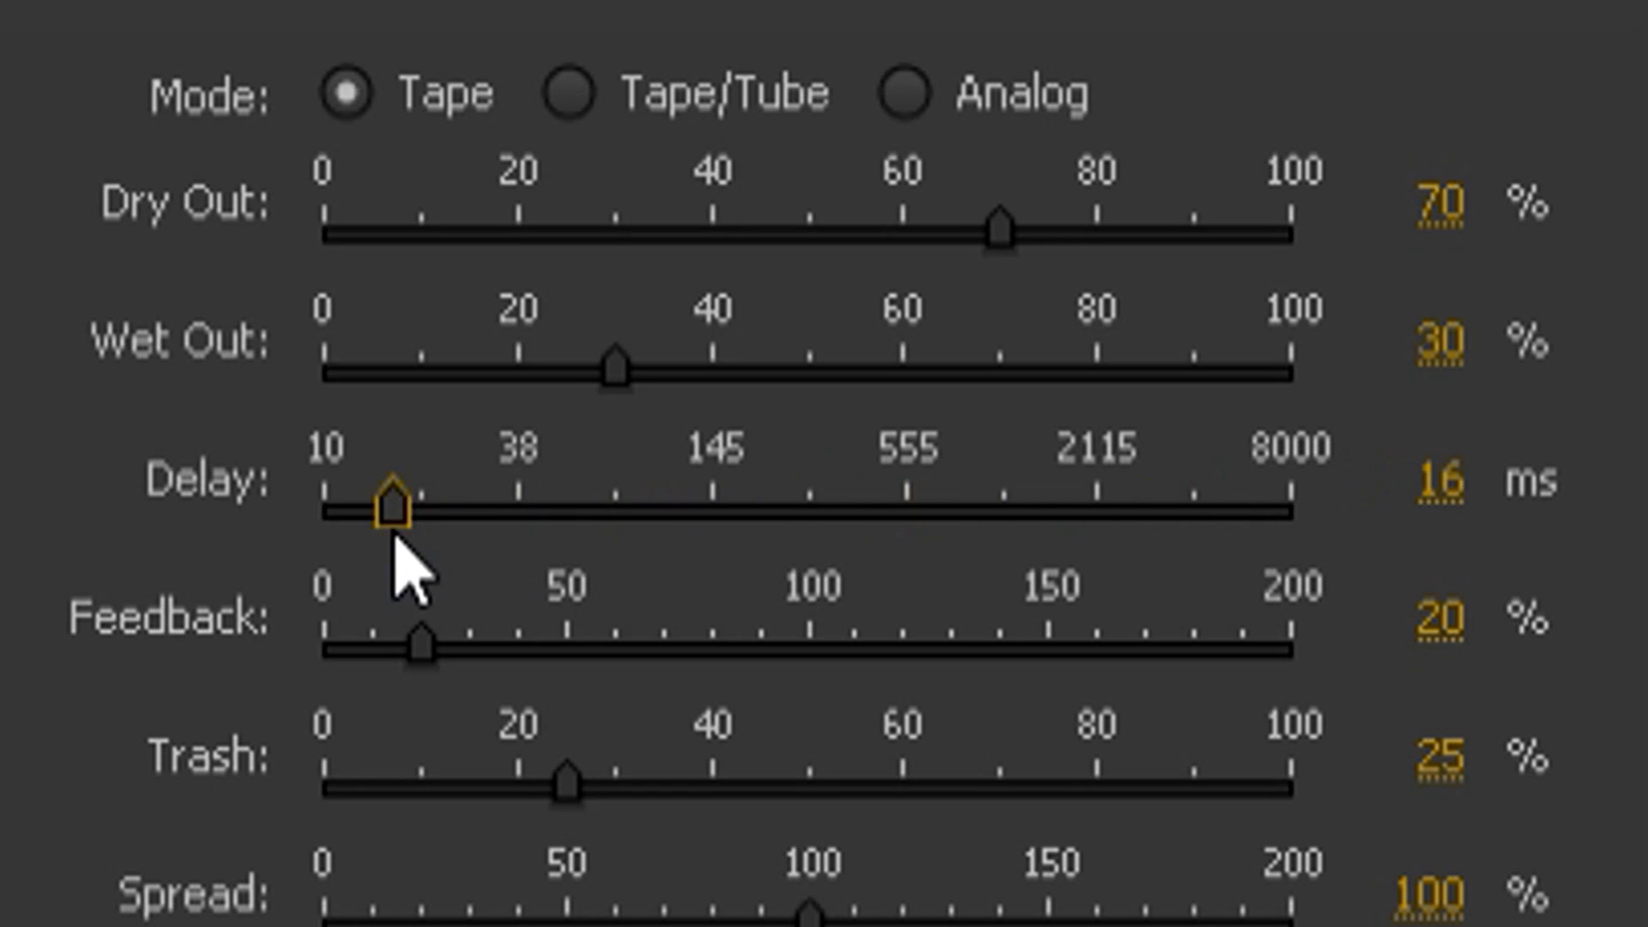
click(608, 142)
key(space)
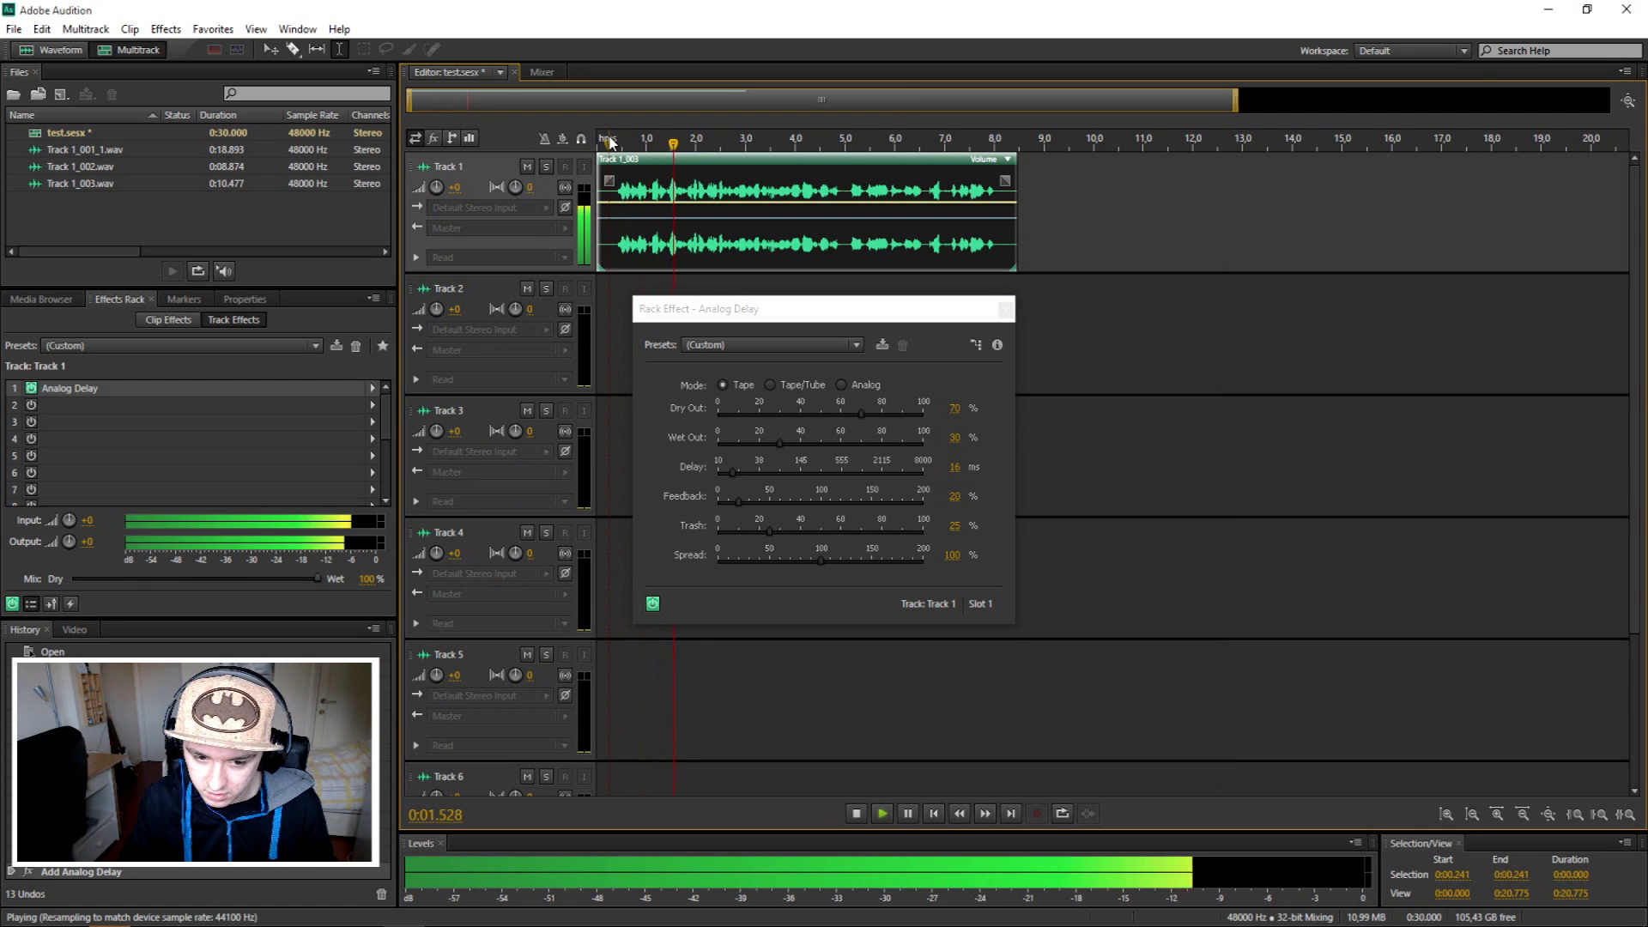
key(space)
drag(733, 475, 764, 475)
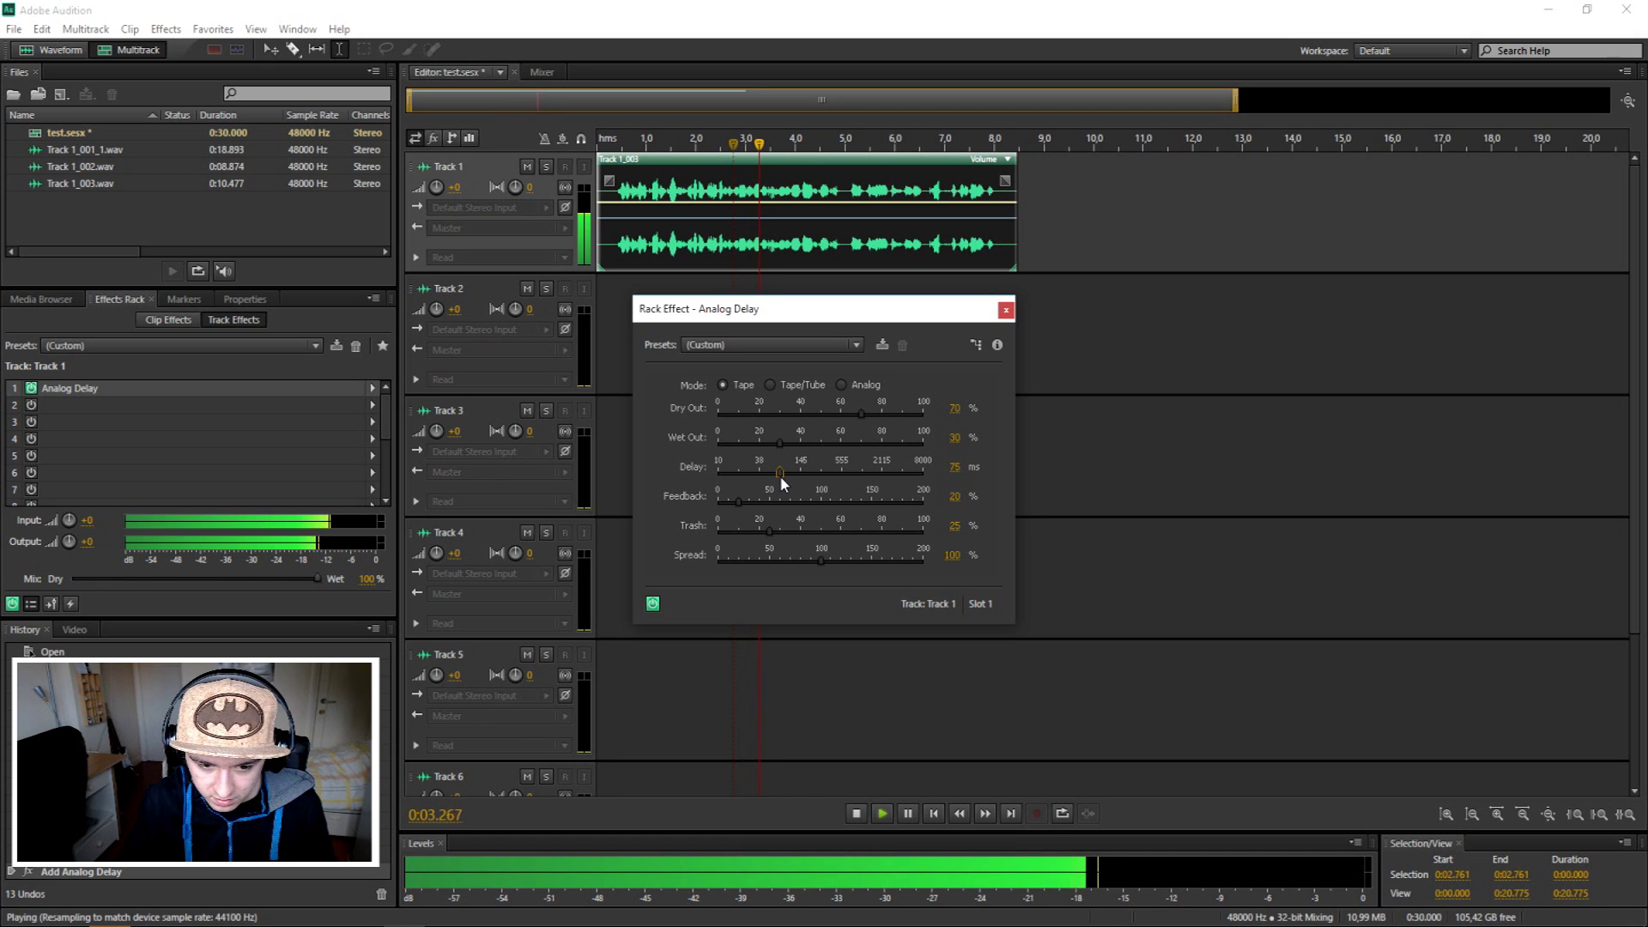
drag(708, 491, 826, 477)
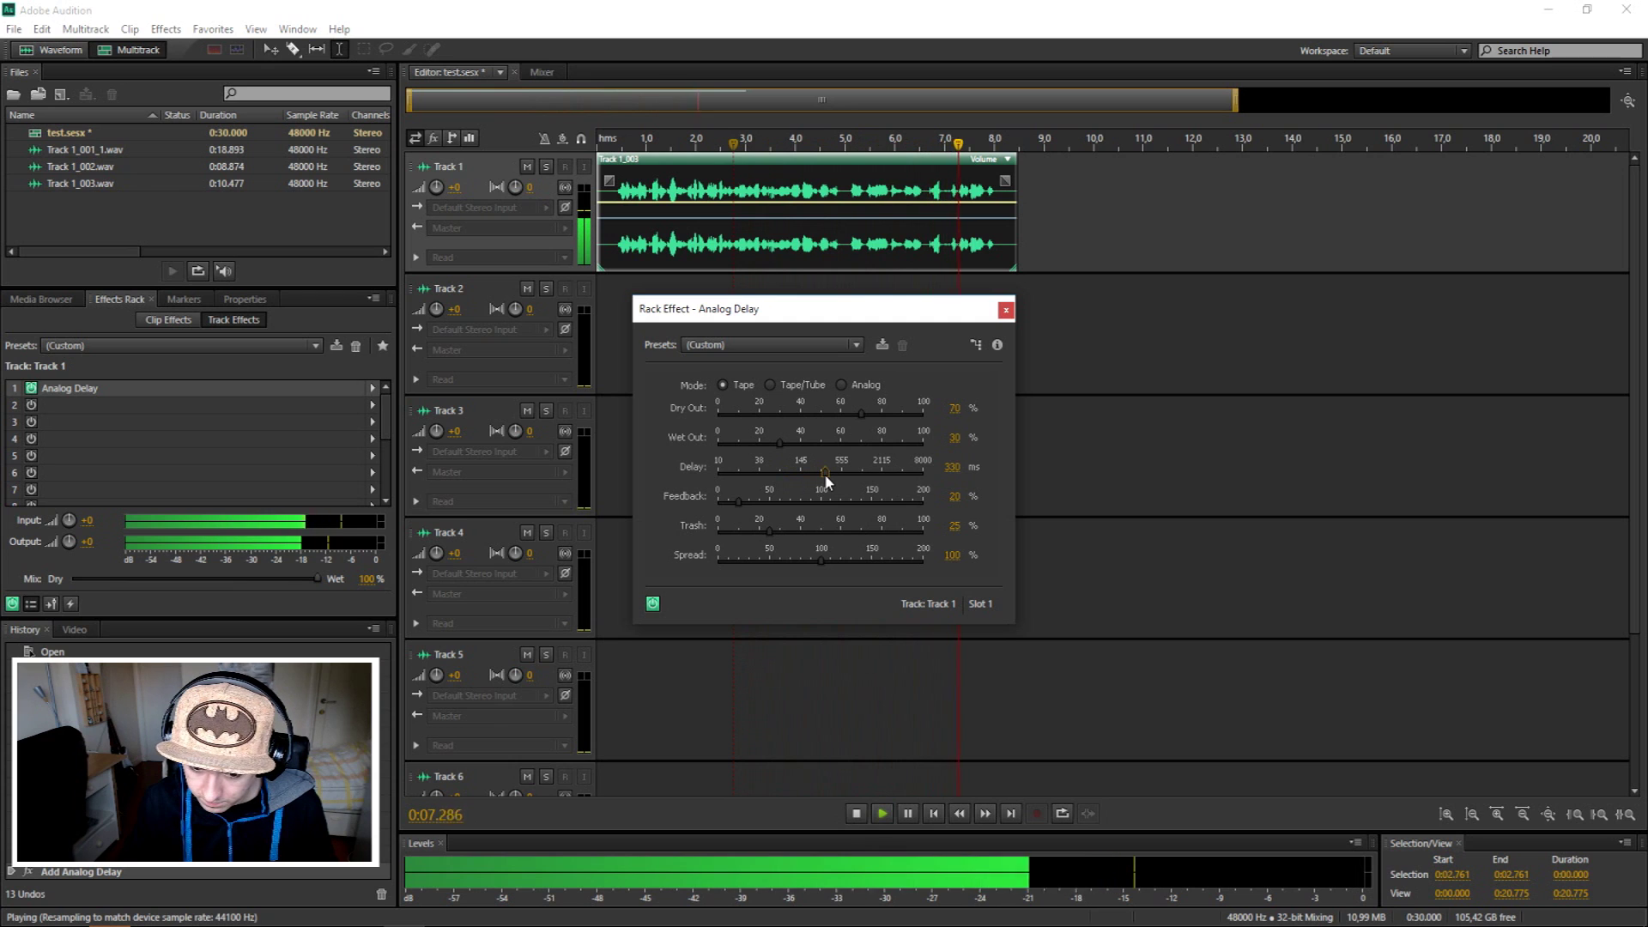
key(space)
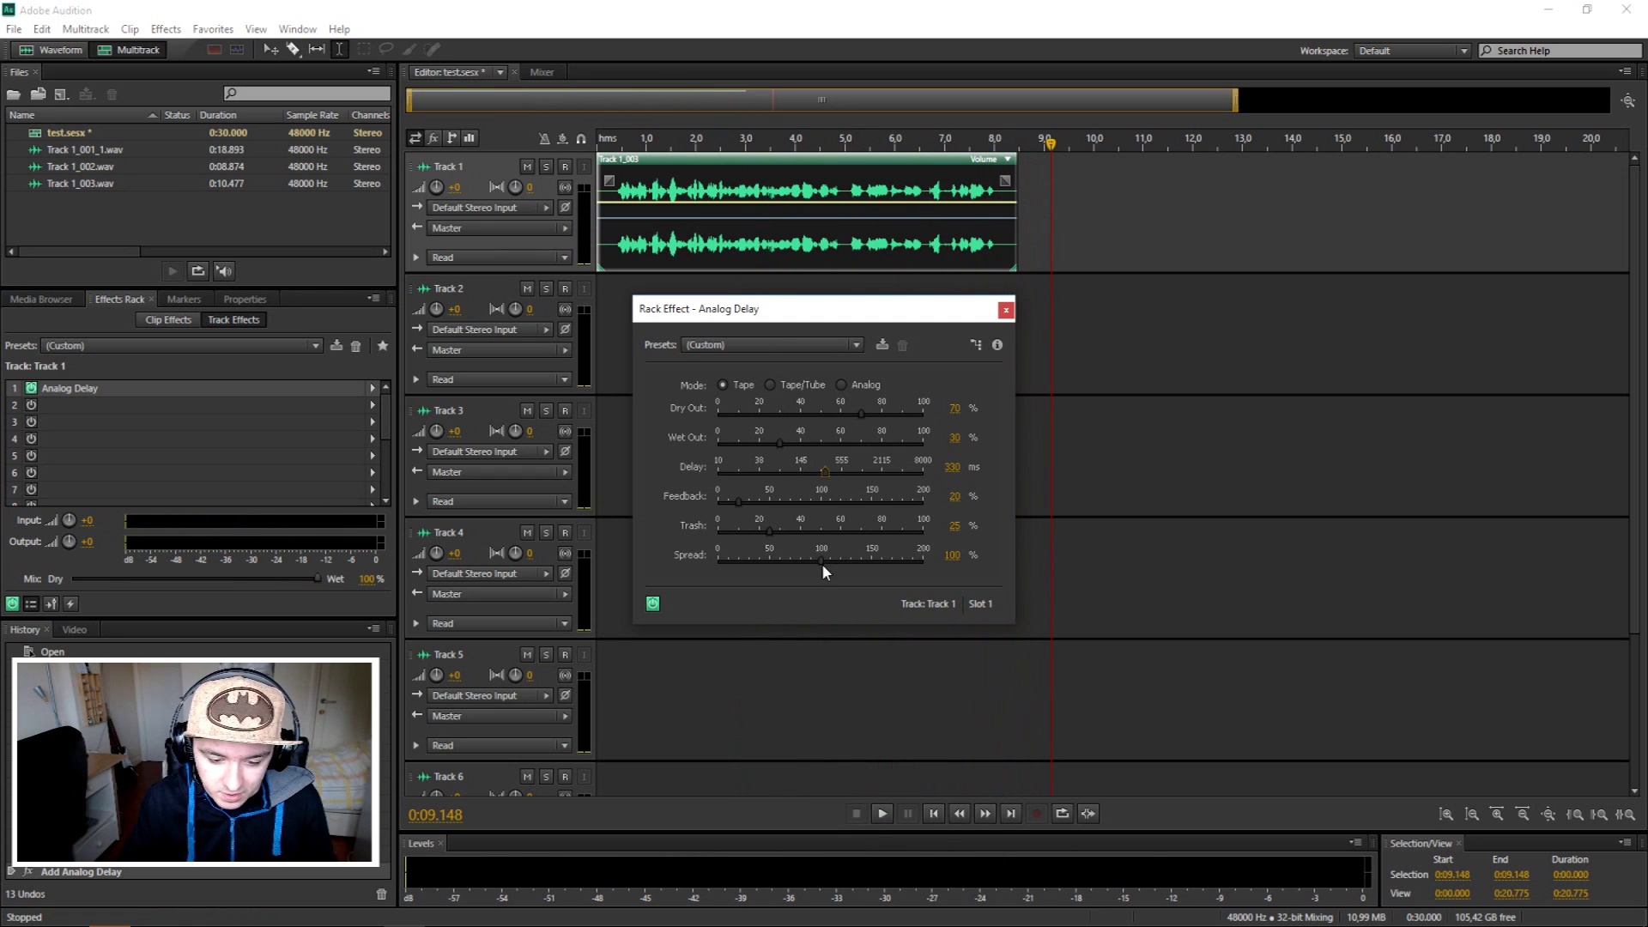
Widen the spread to 150%, then reduce it to about 53% while the clip plays.
drag(821, 559, 871, 559)
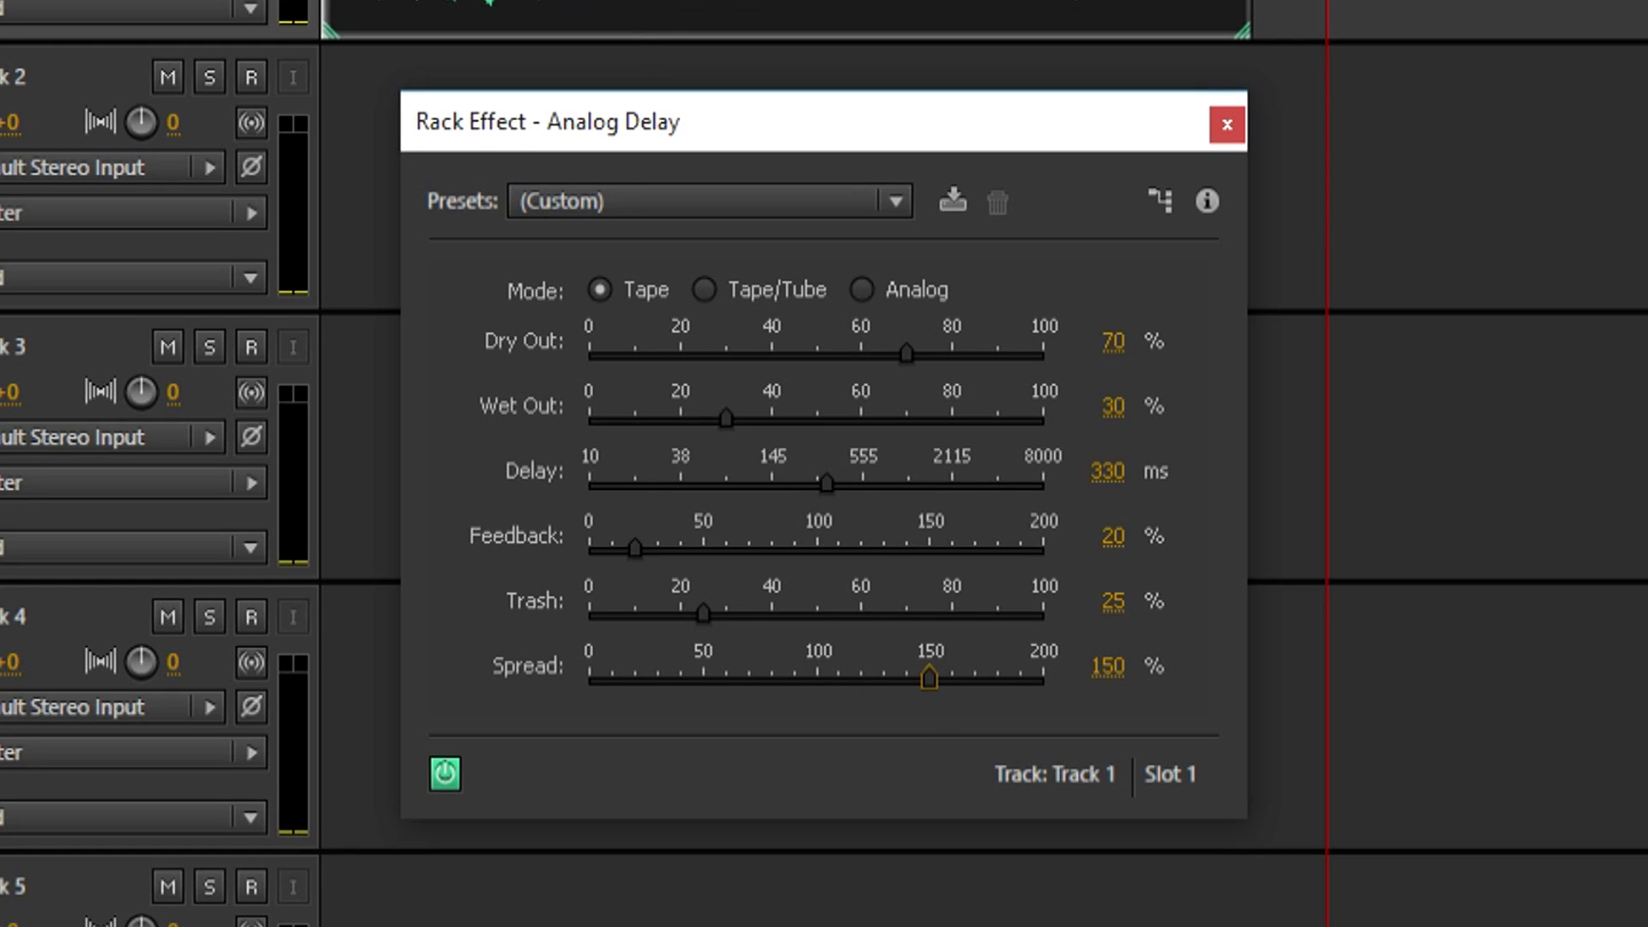
key(space)
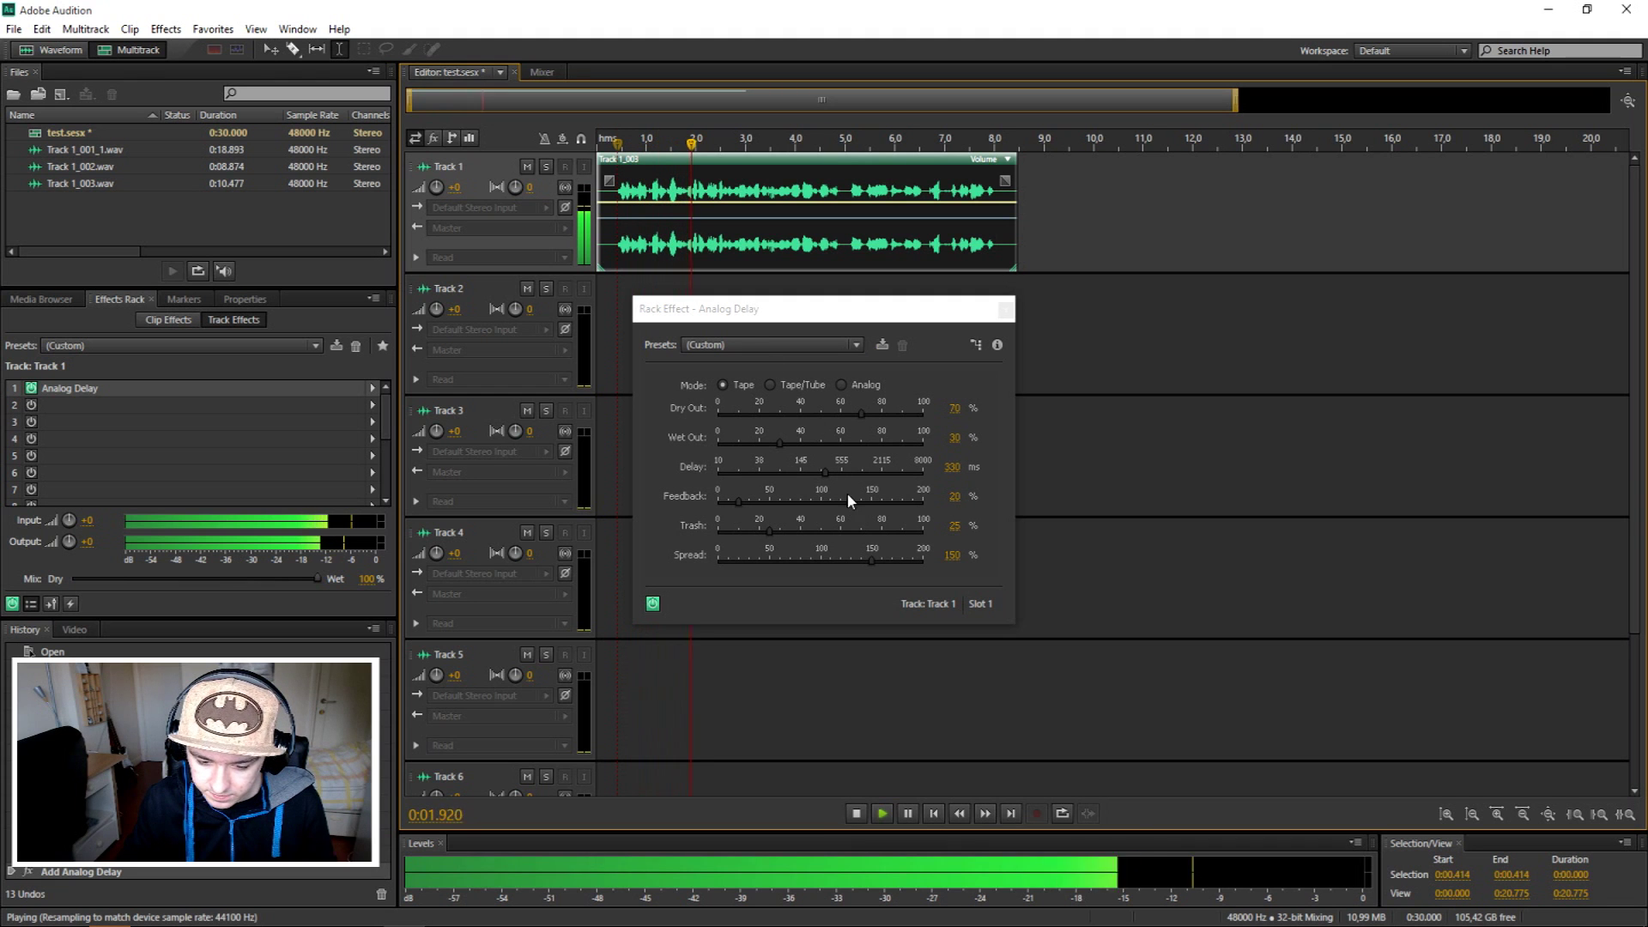
drag(872, 559, 760, 560)
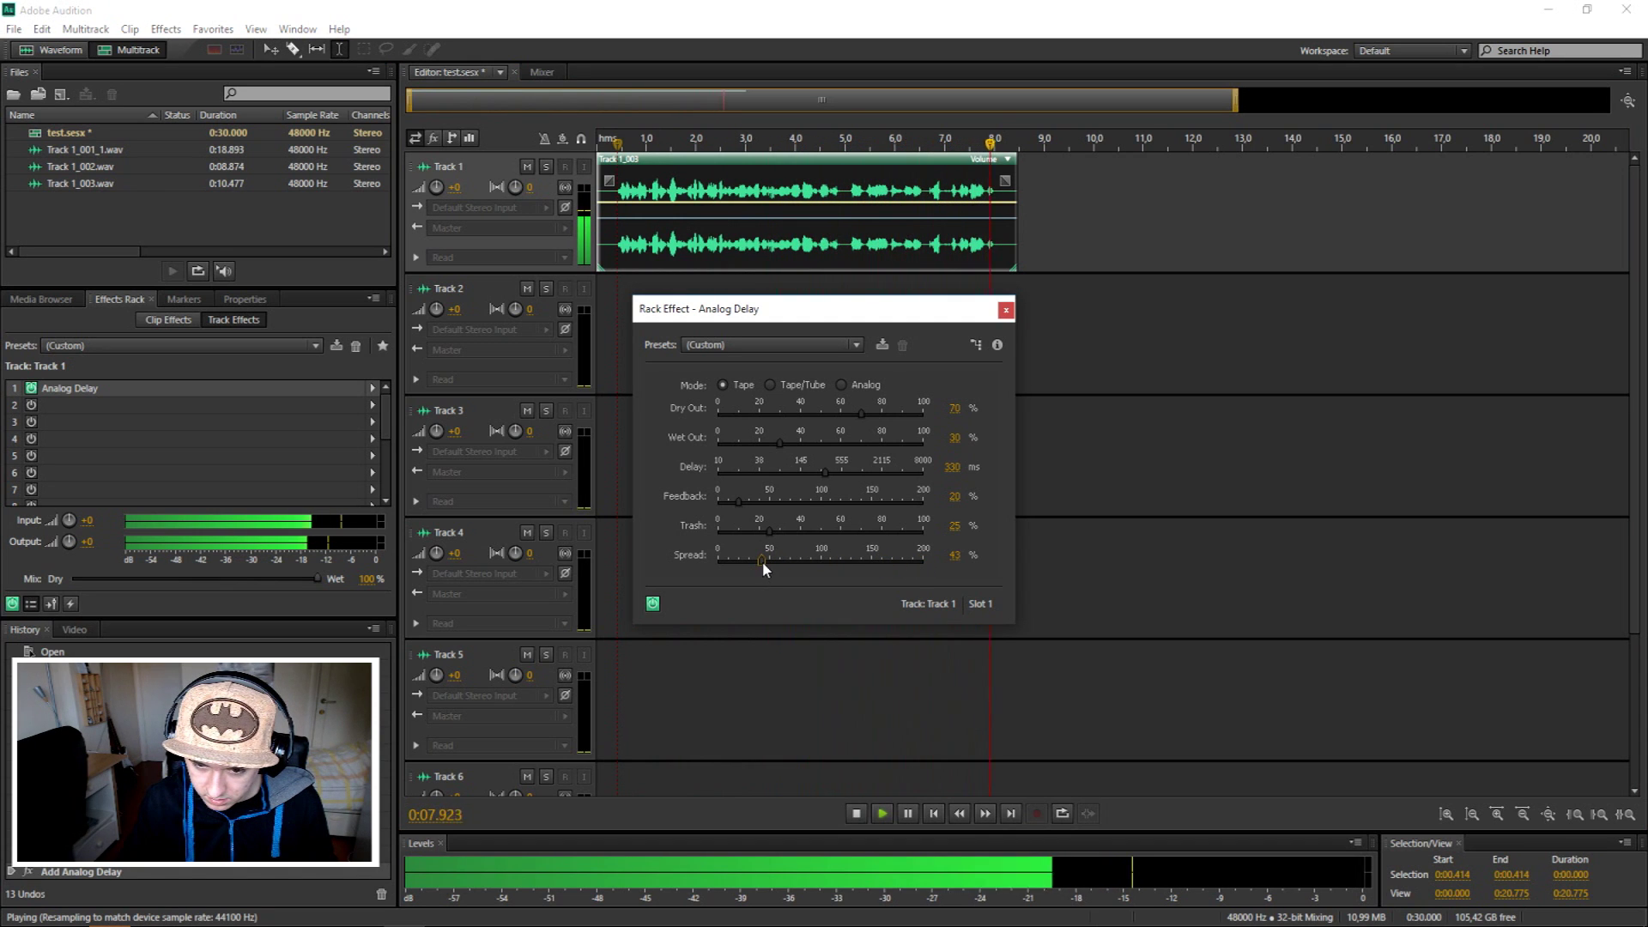
key(space)
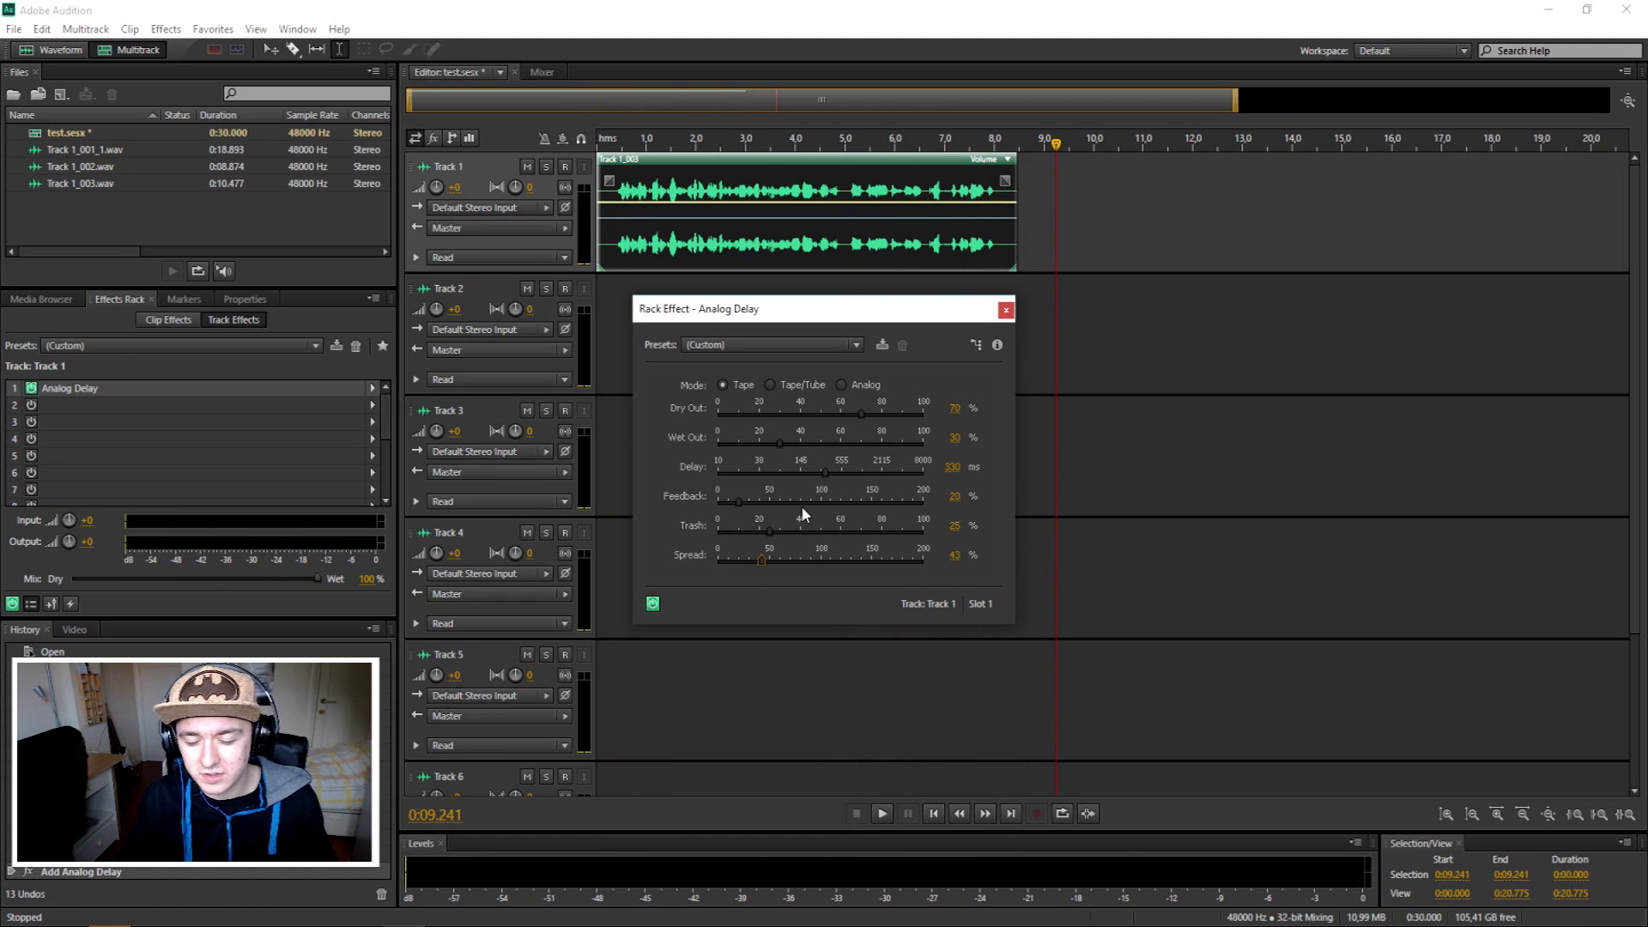
click(755, 346)
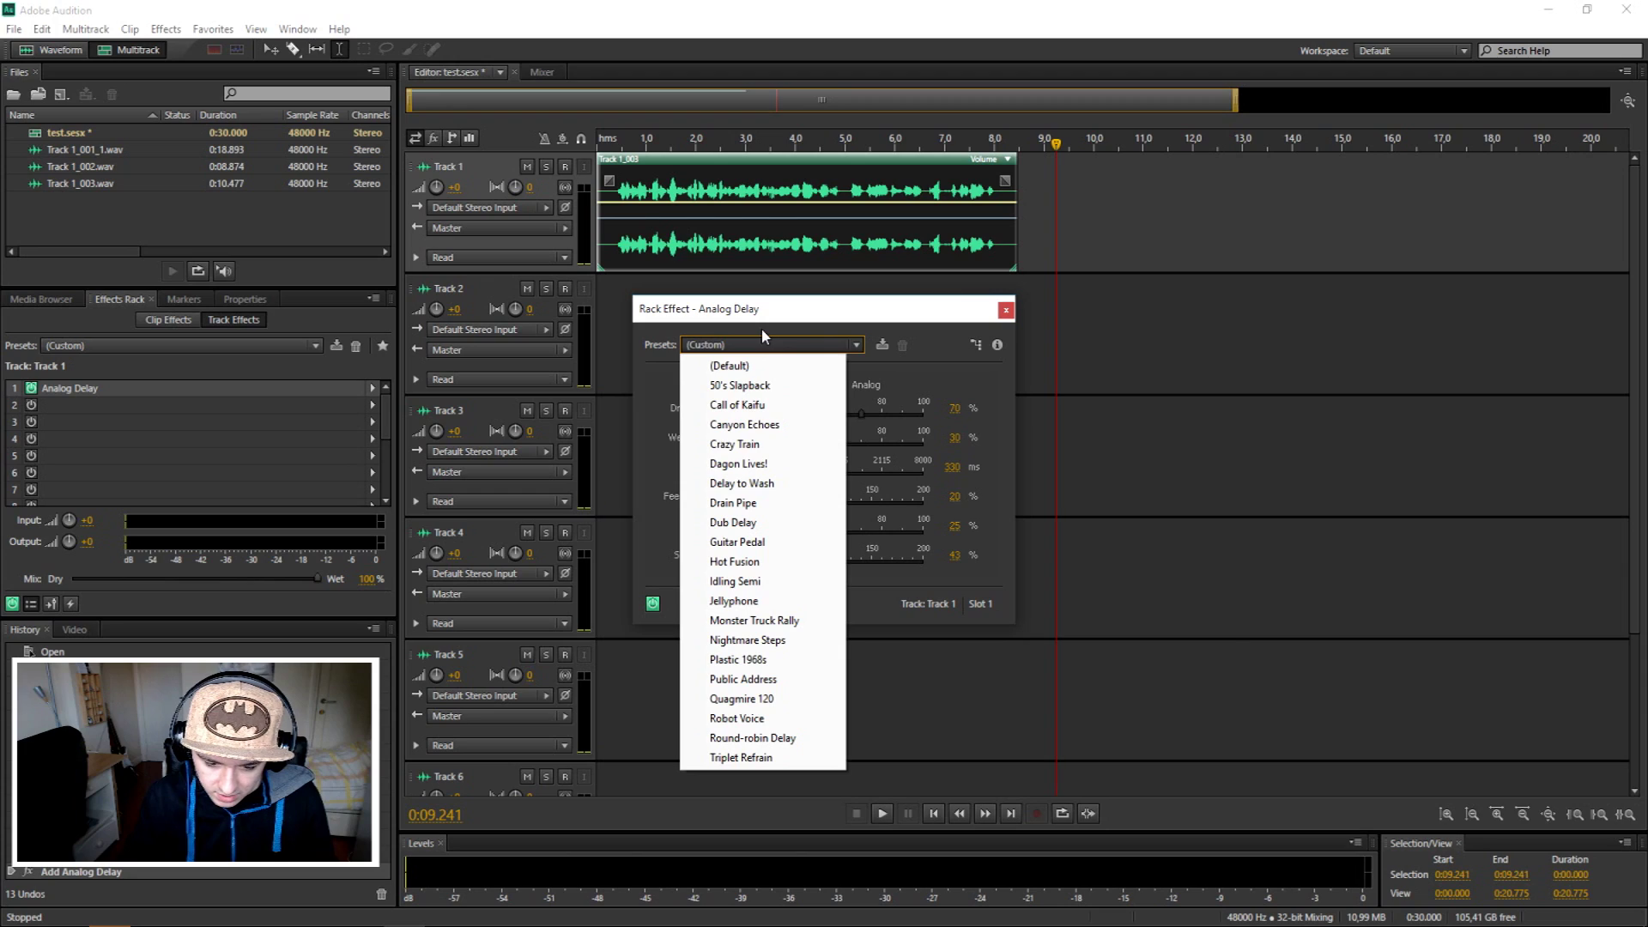
Try the Delay to Wash and Hot Fusion presets, auditioning Hot Fusion from the clip start.
click(743, 483)
click(759, 346)
click(635, 471)
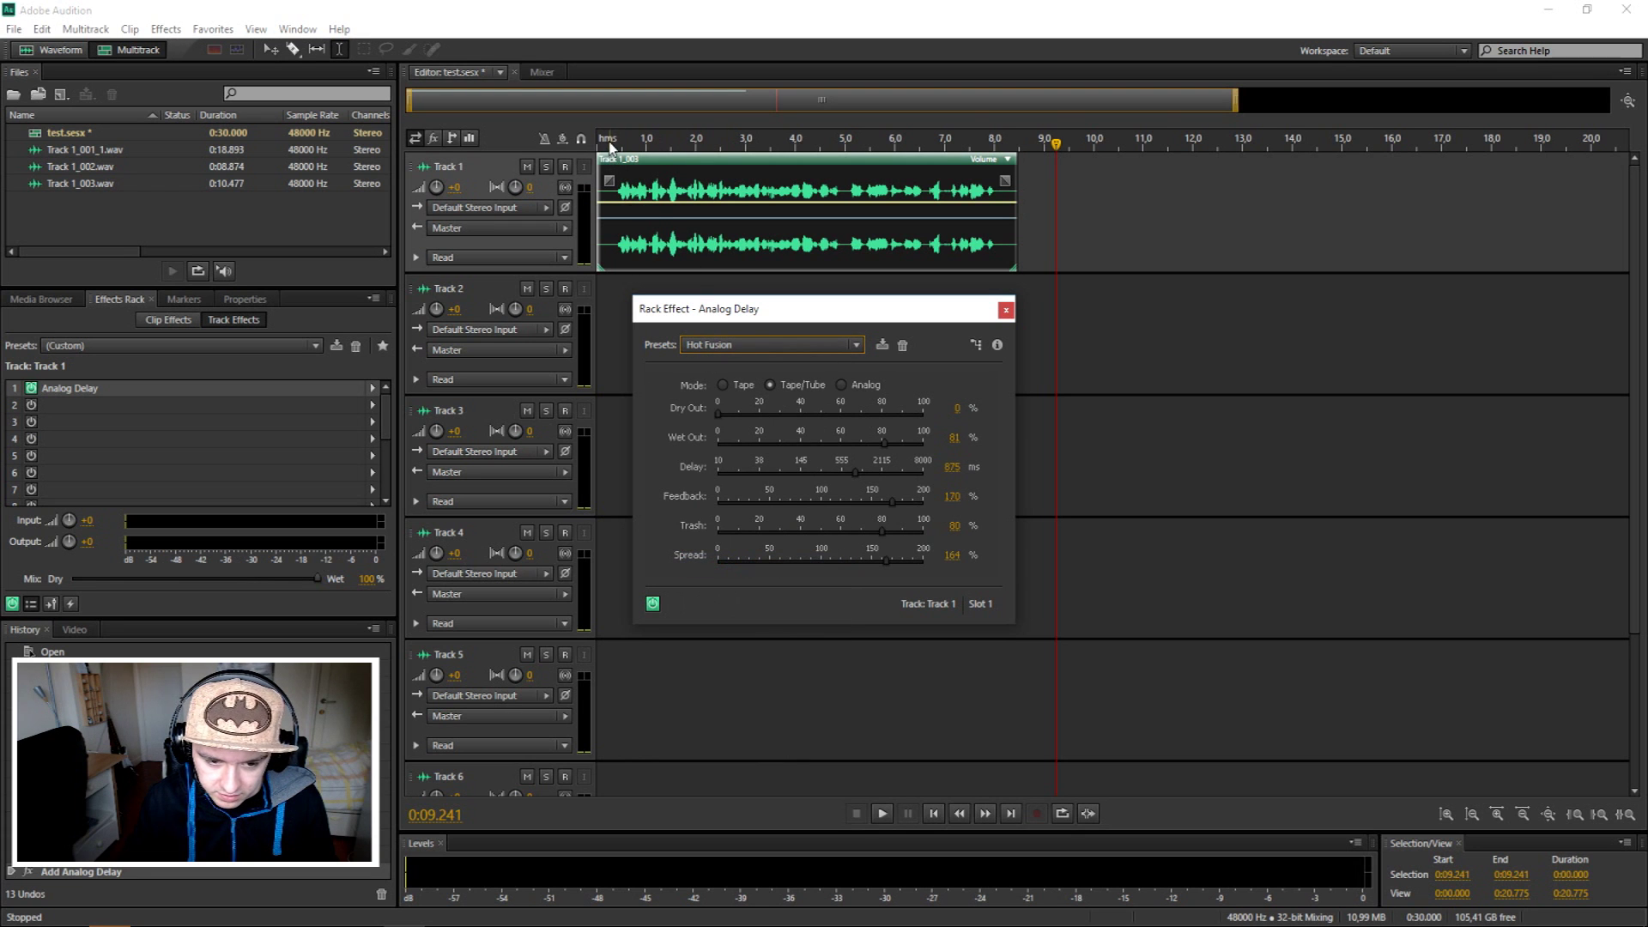
click(615, 143)
key(space)
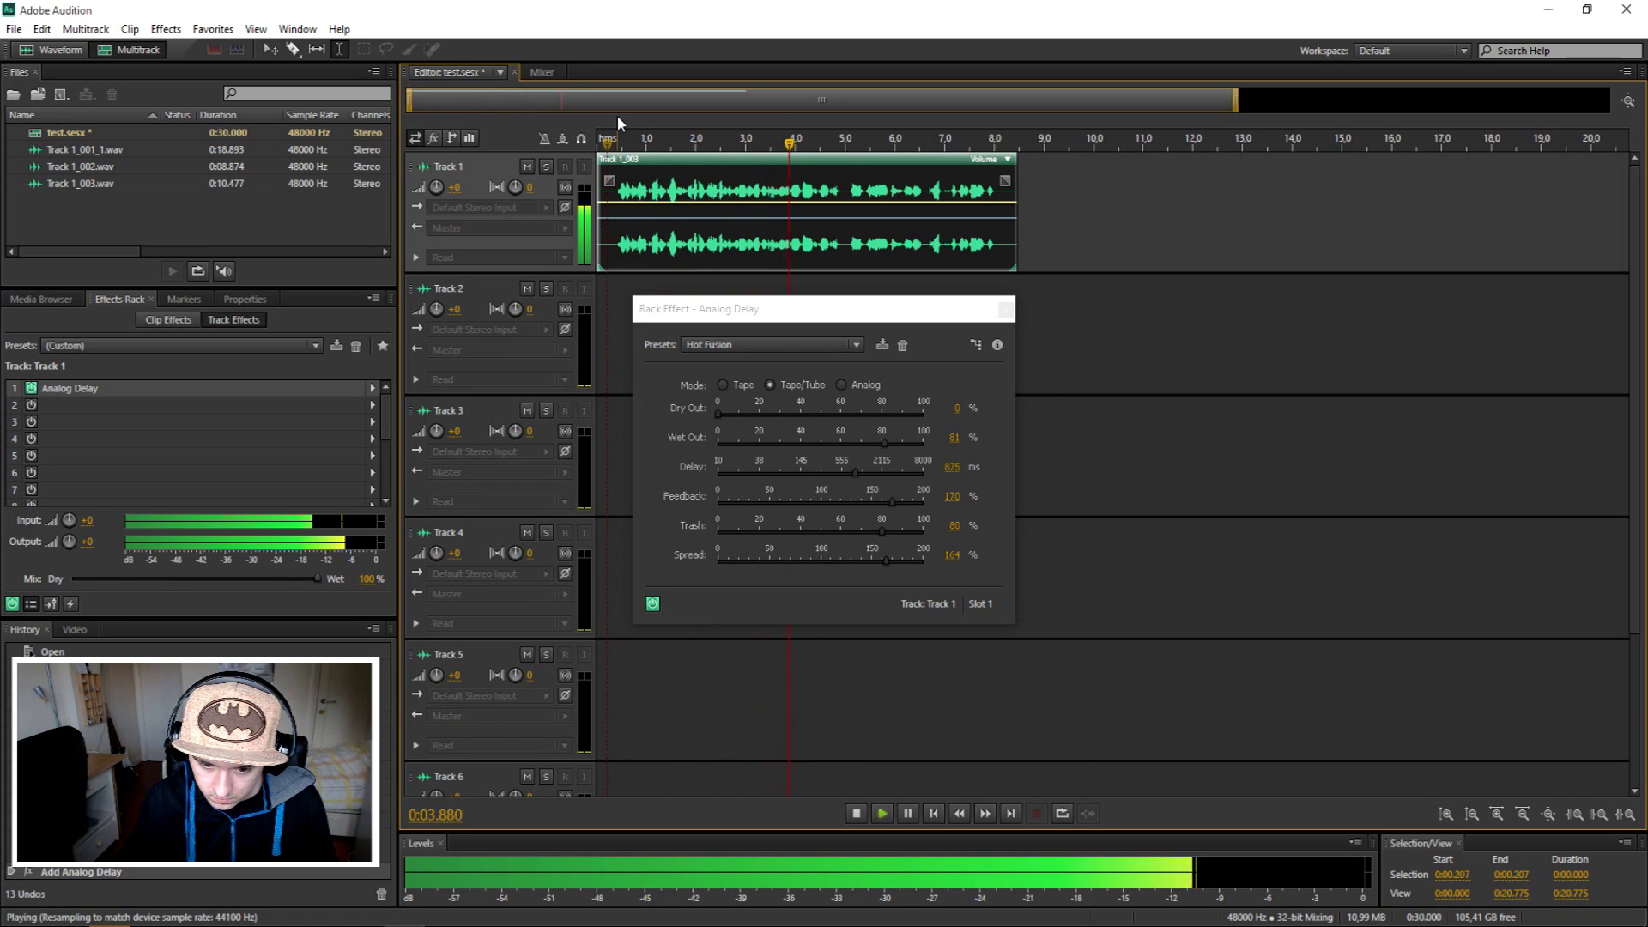
key(space)
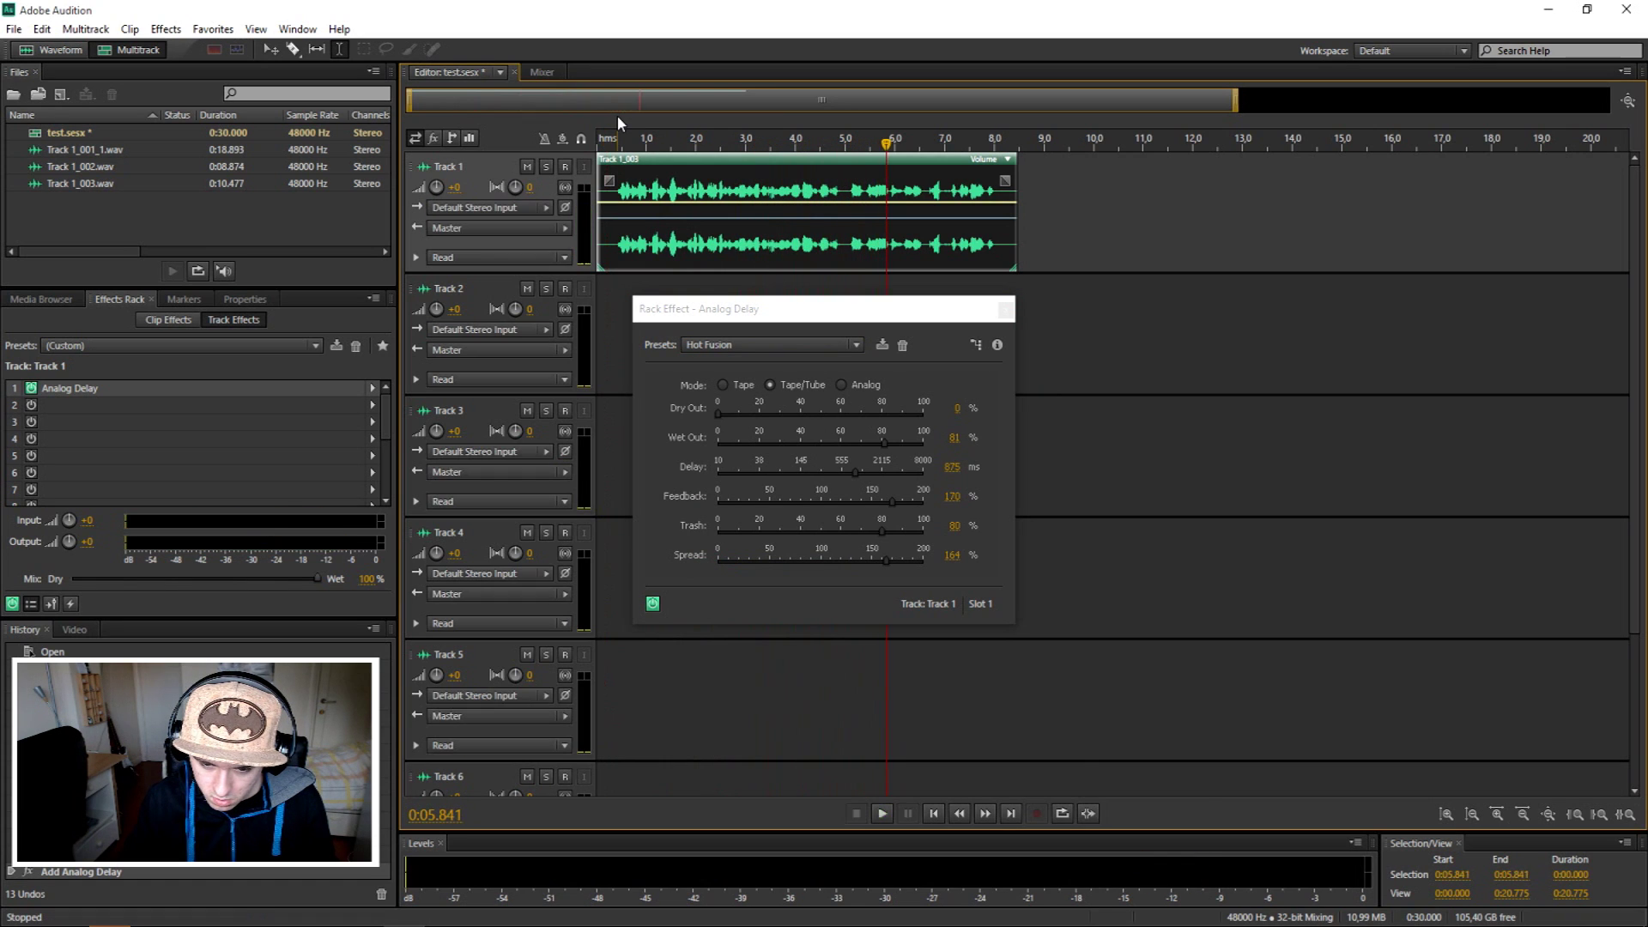
Apply Nightmare Steps (Analog, 500 ms delay, 85% feedback) and audition the clip.
click(723, 346)
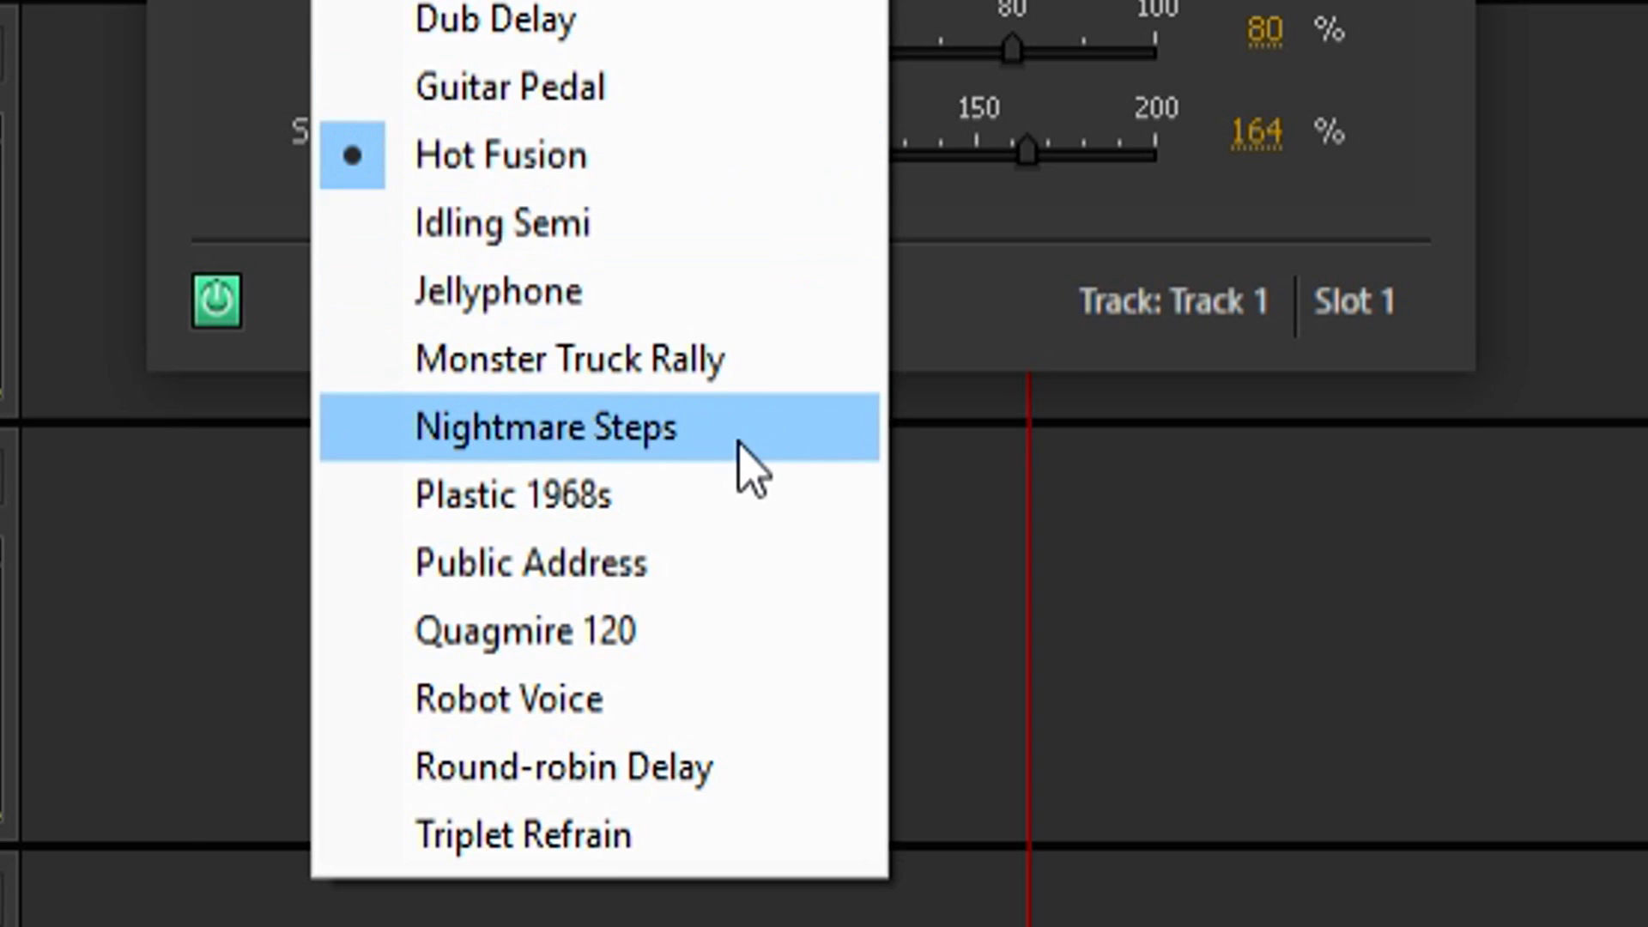
click(803, 642)
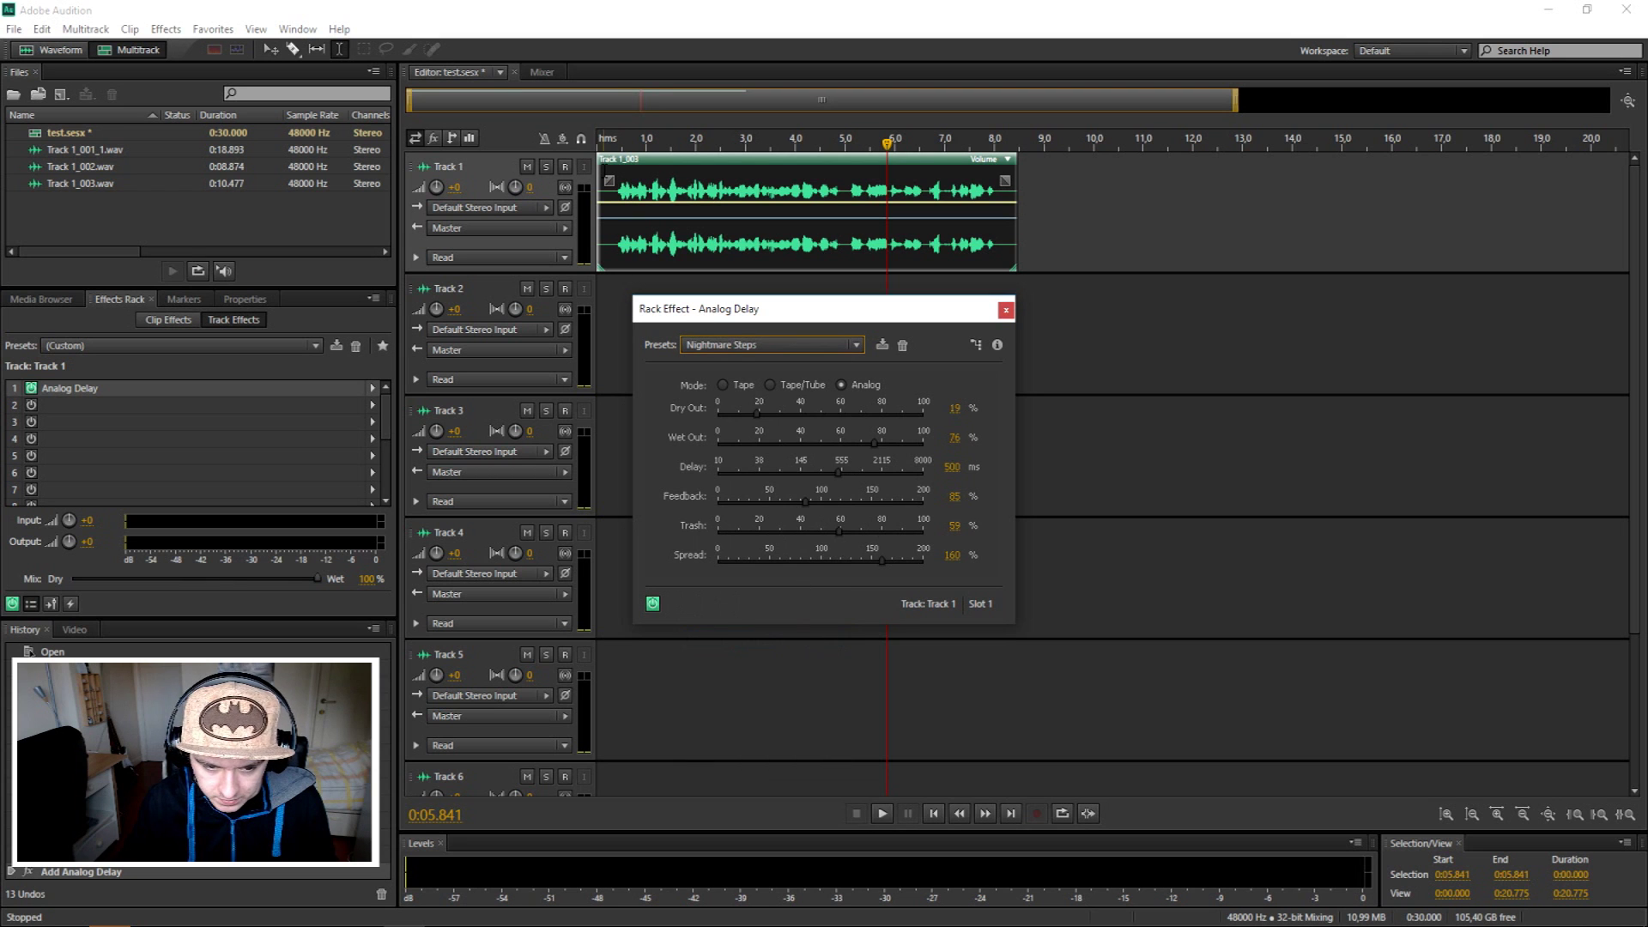
click(609, 142)
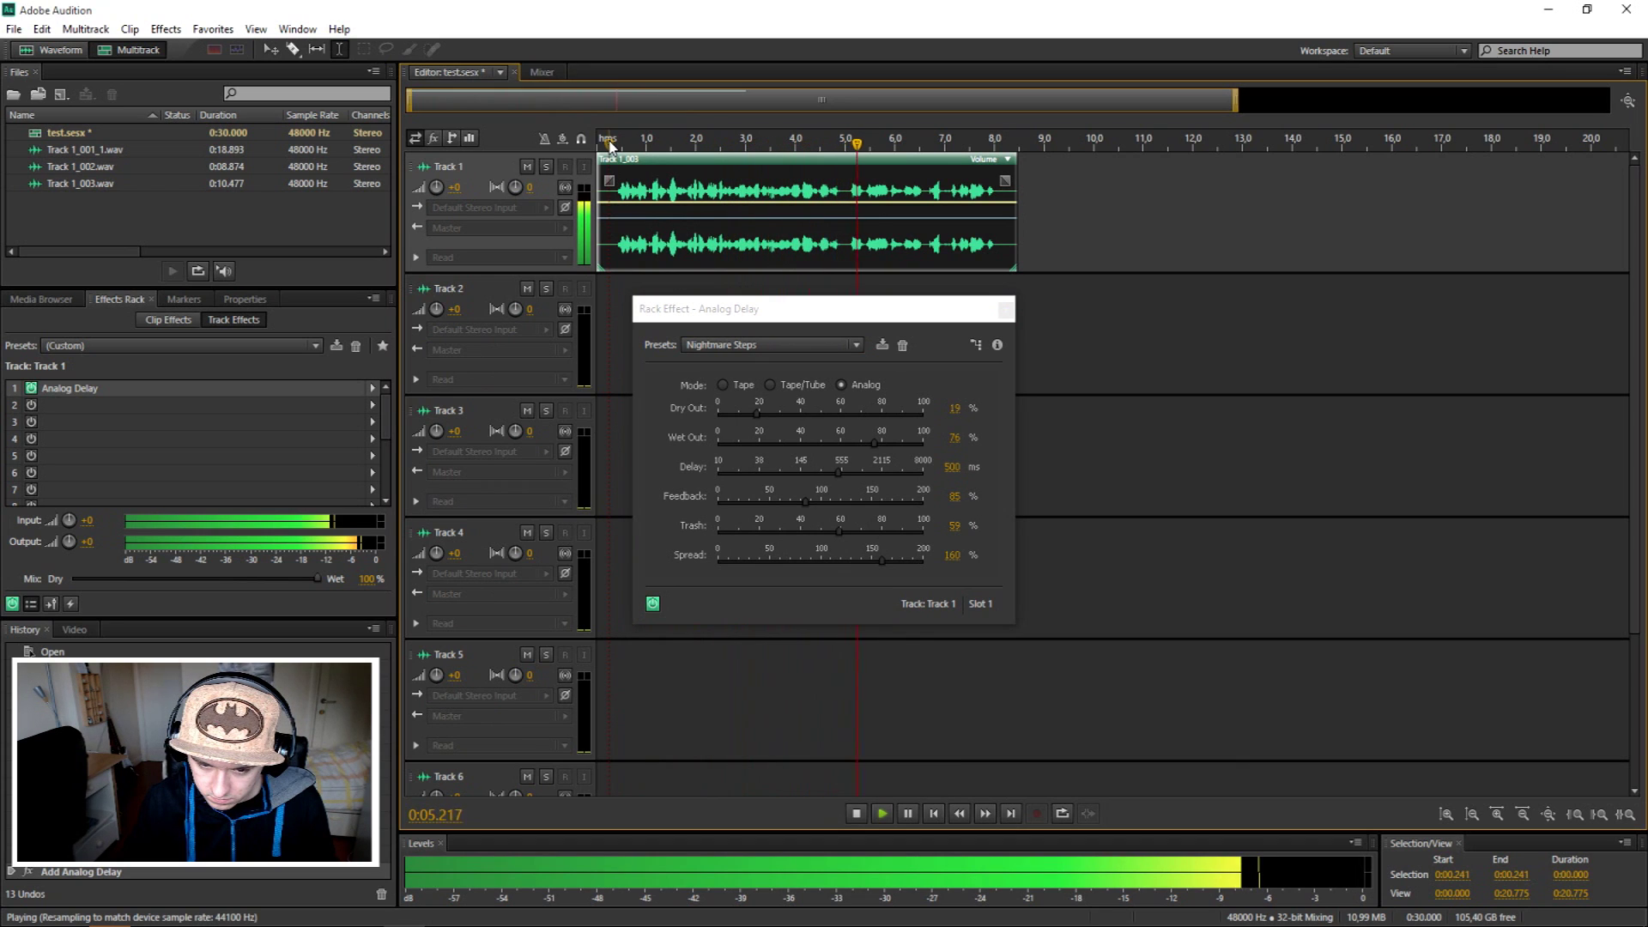
key(space)
click(771, 345)
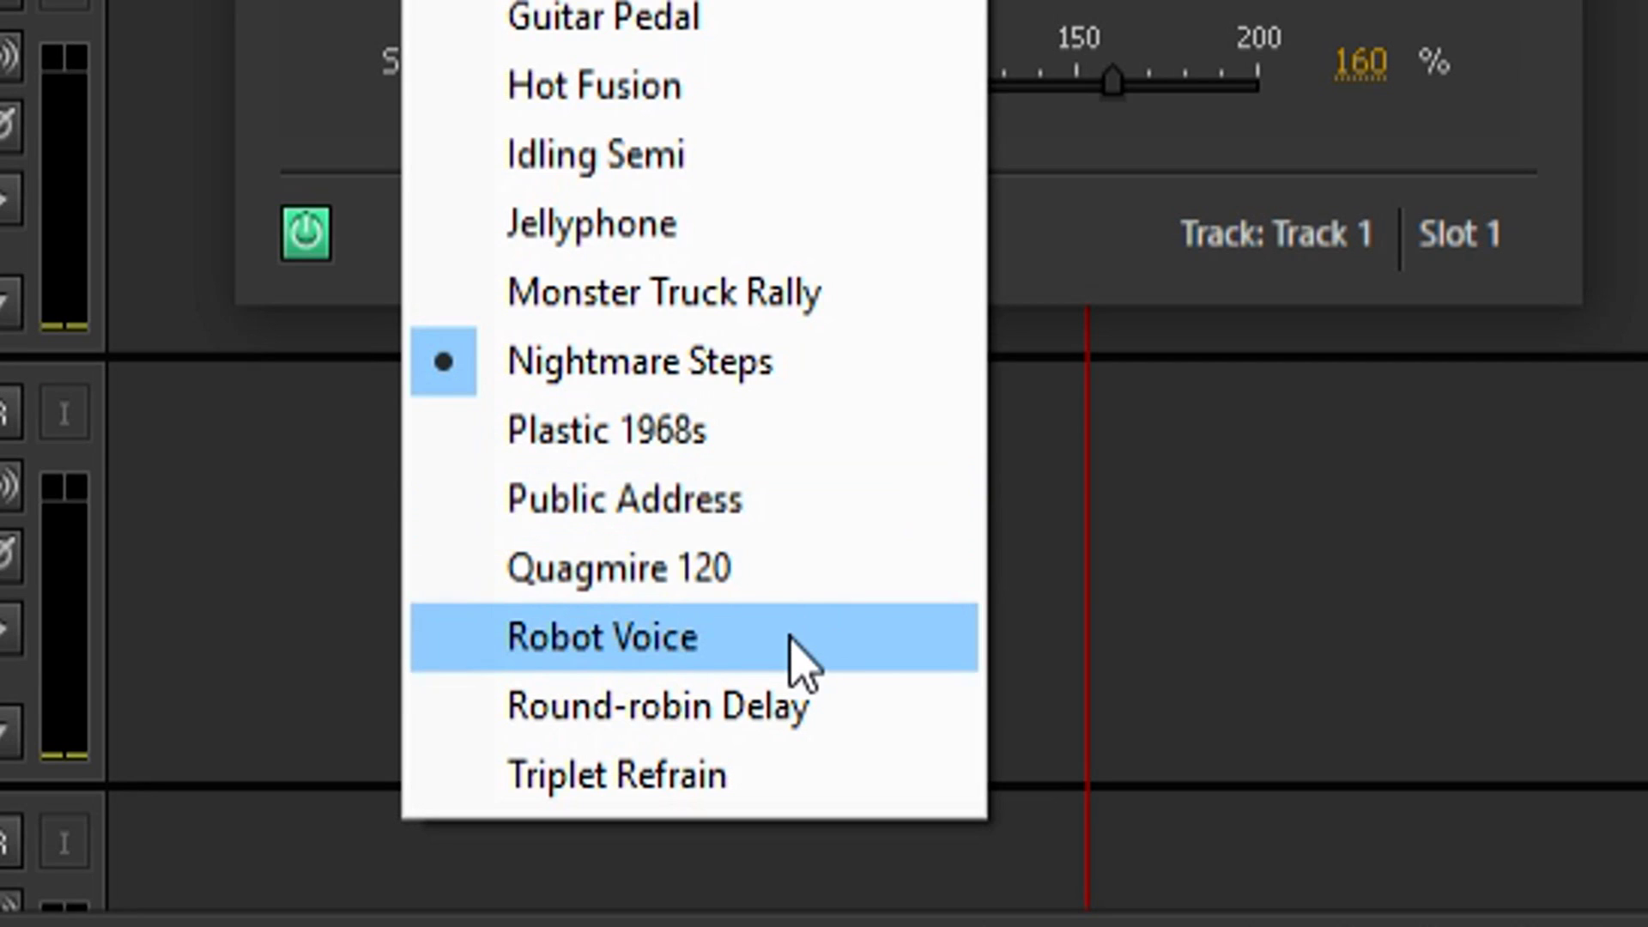
Apply the Robot Voice preset (Tape, 50 ms delay, 100% trash) and audition the clip from the start.
click(787, 717)
click(599, 145)
key(space)
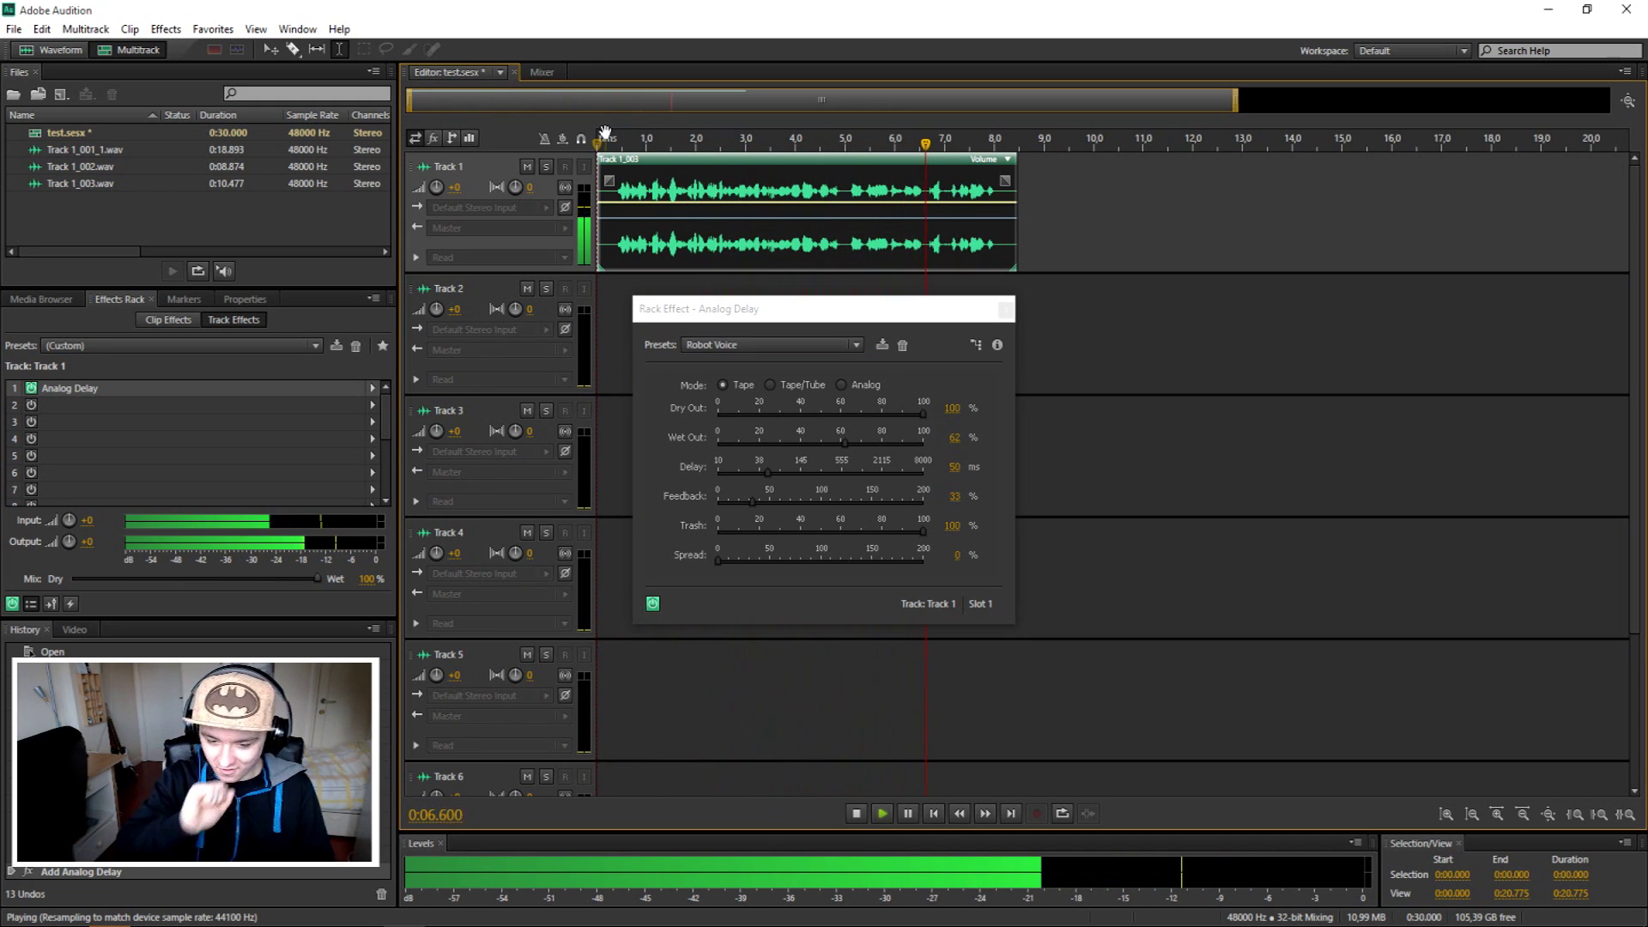
key(space)
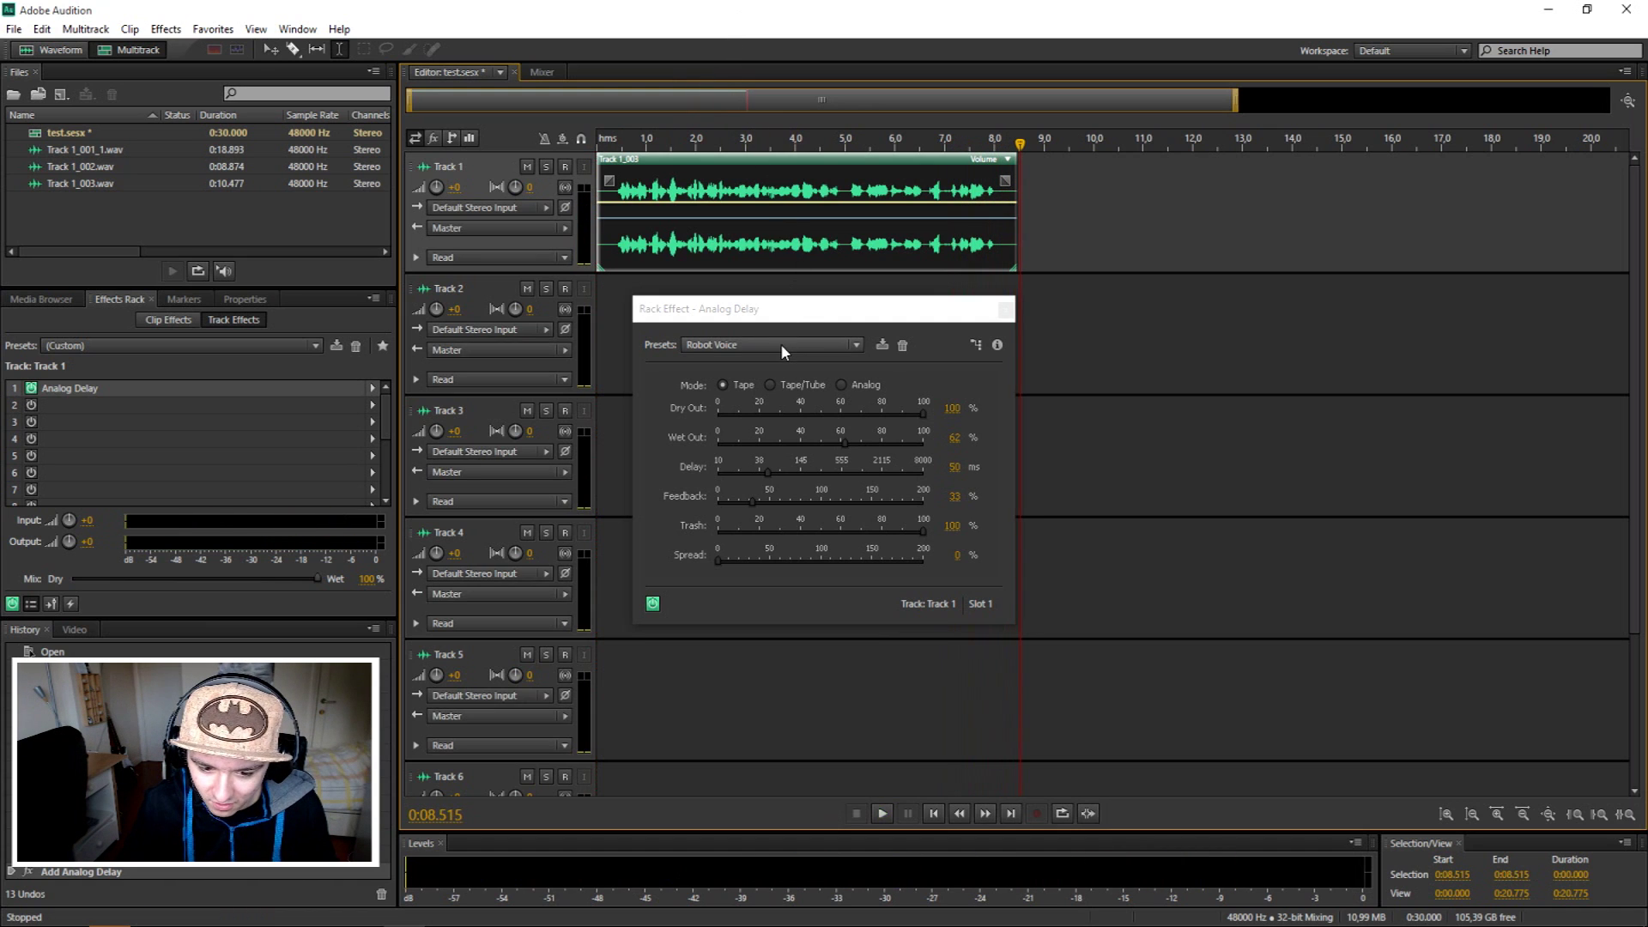
click(780, 345)
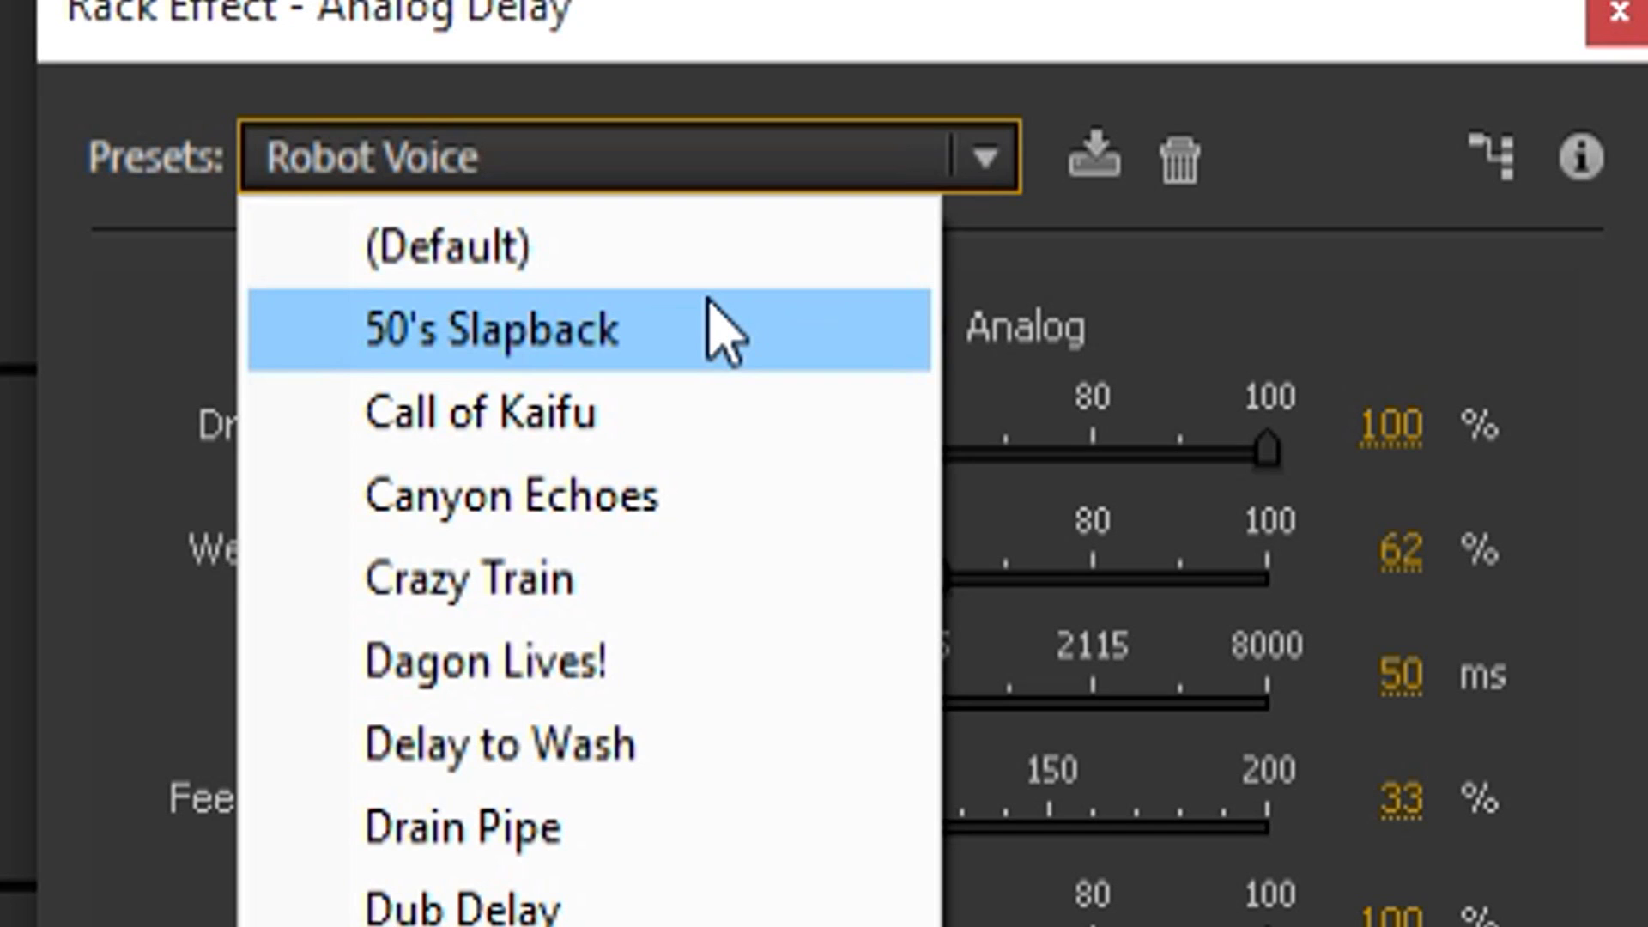
Apply 50's Slapback (Analog, 160 ms, no feedback, 92% trash) and play the clip from the start.
click(725, 335)
key(space)
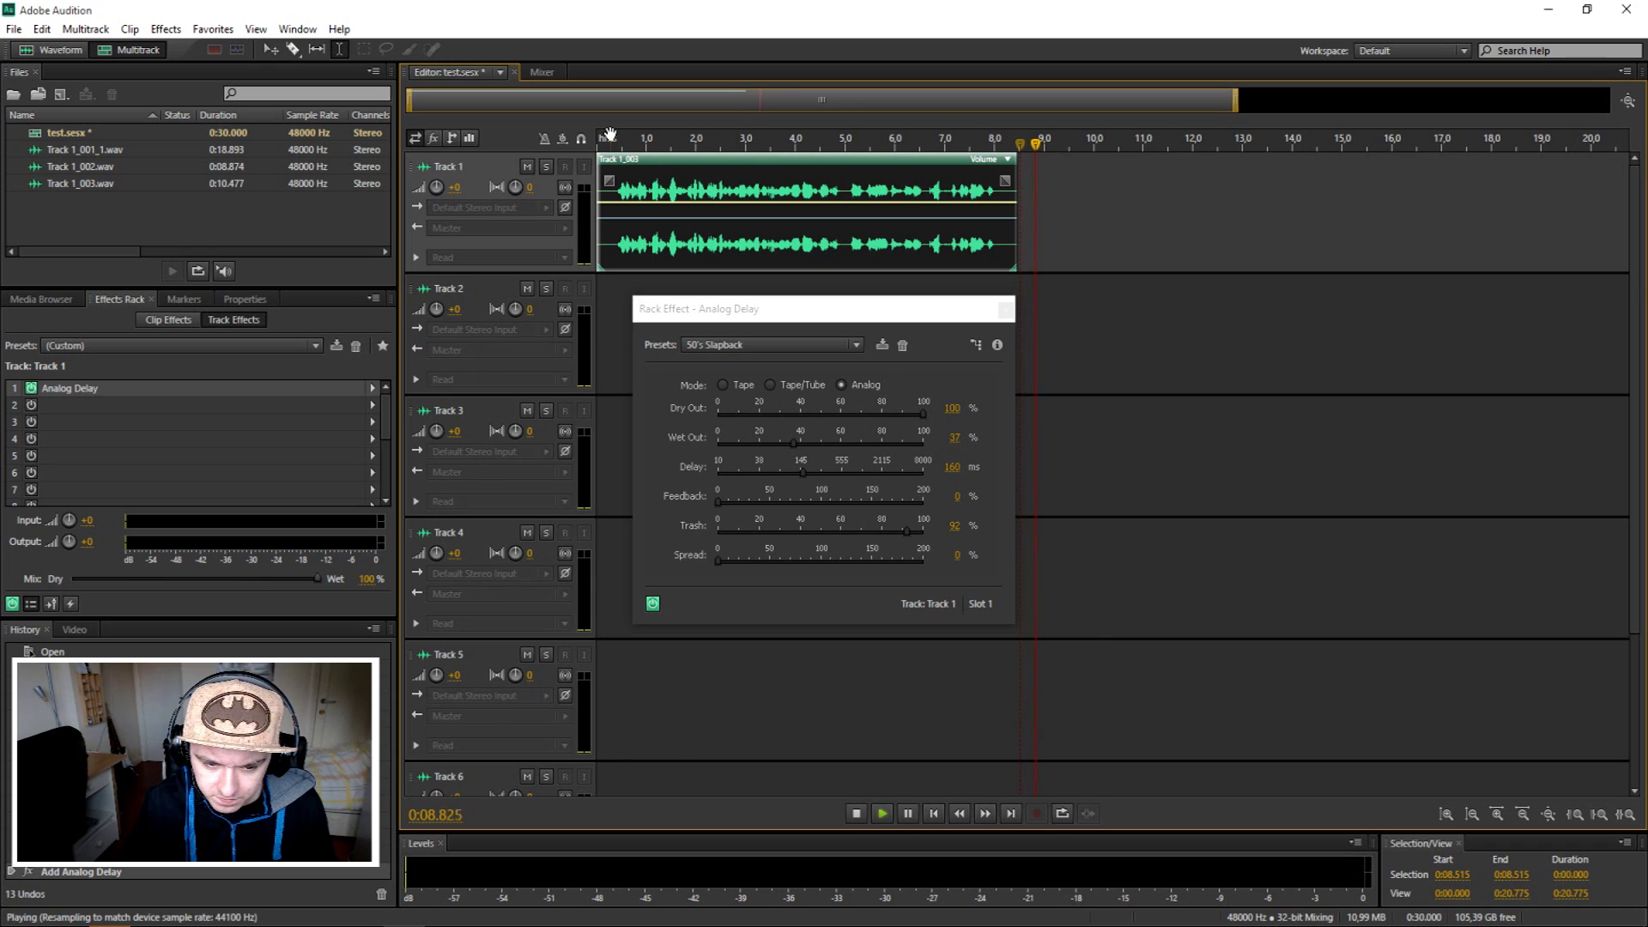
click(606, 144)
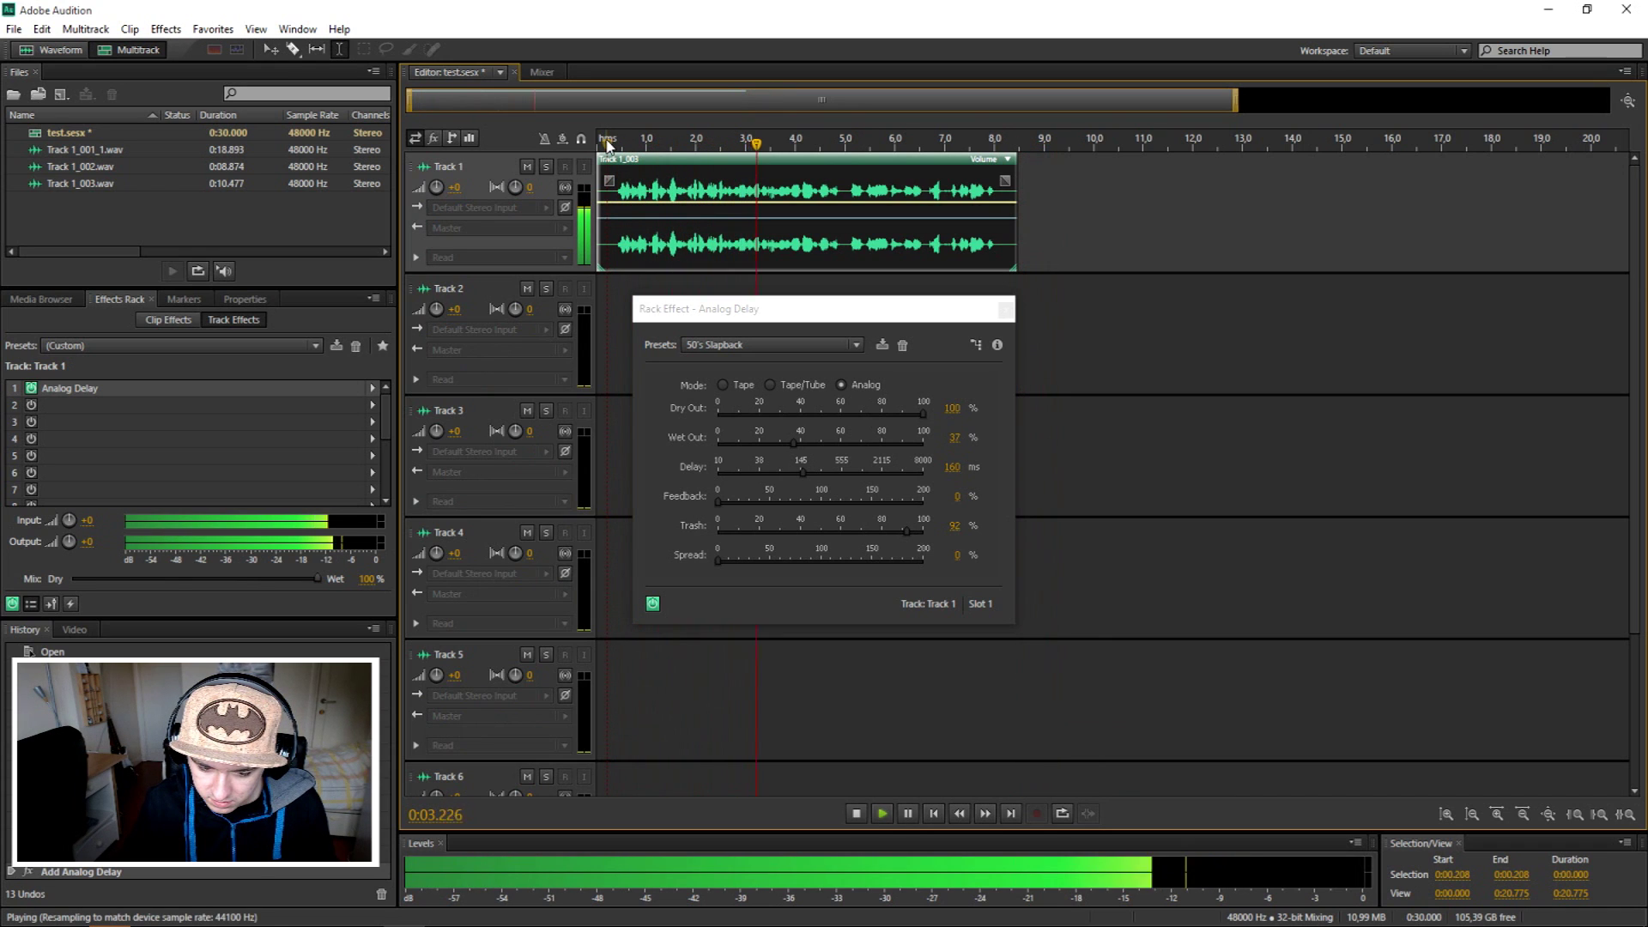
key(space)
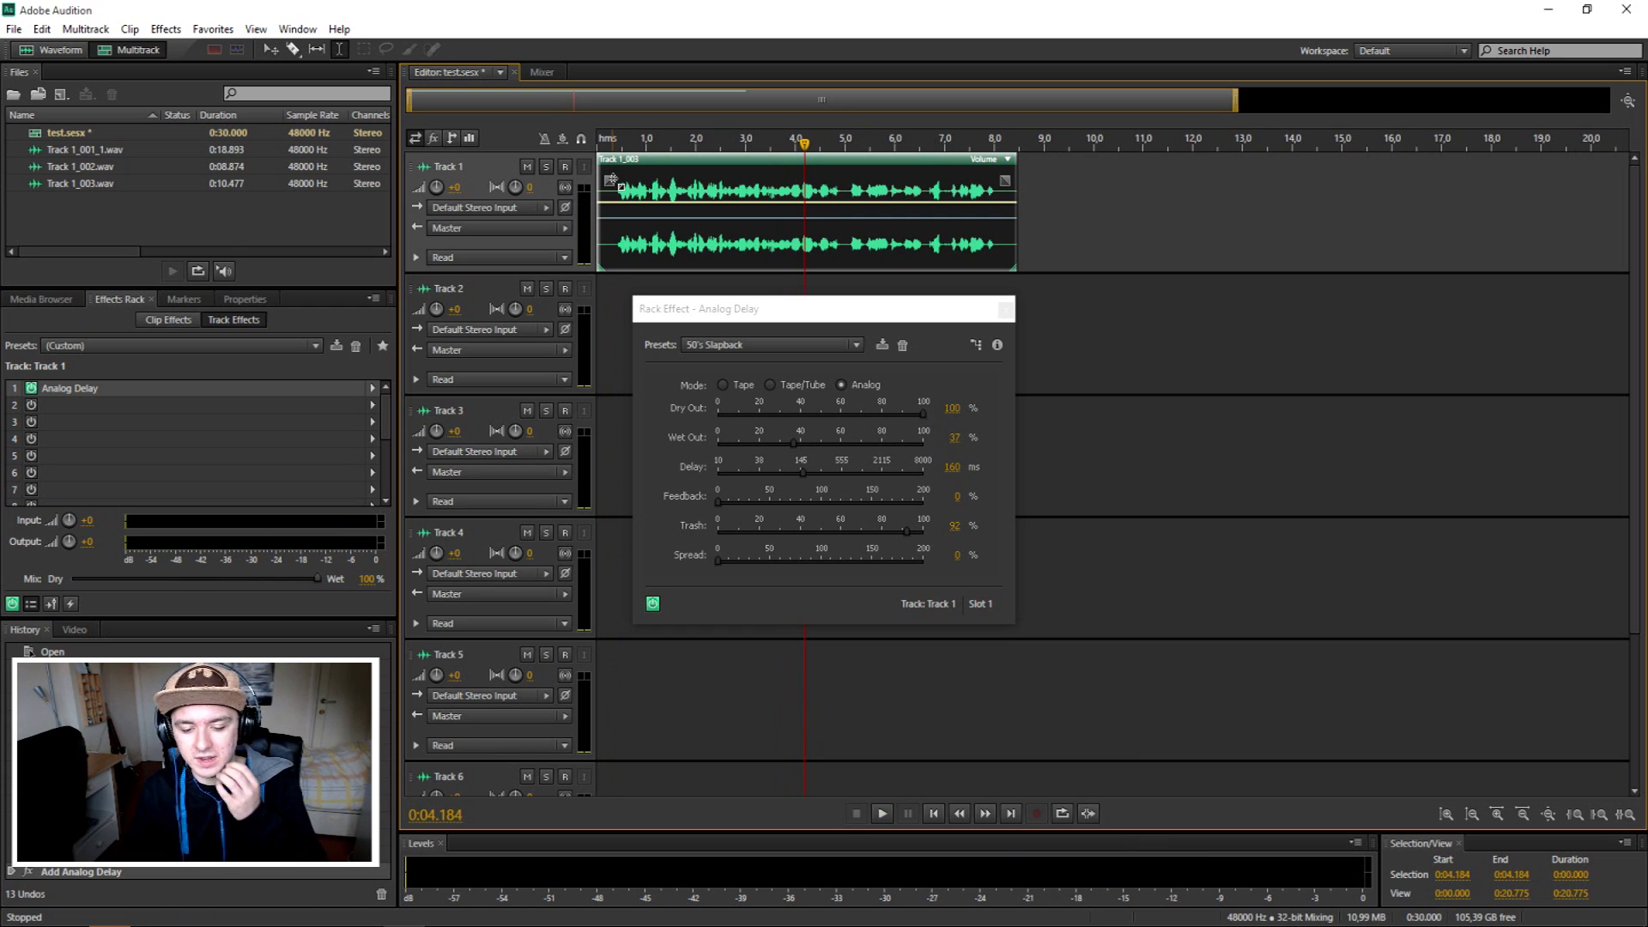